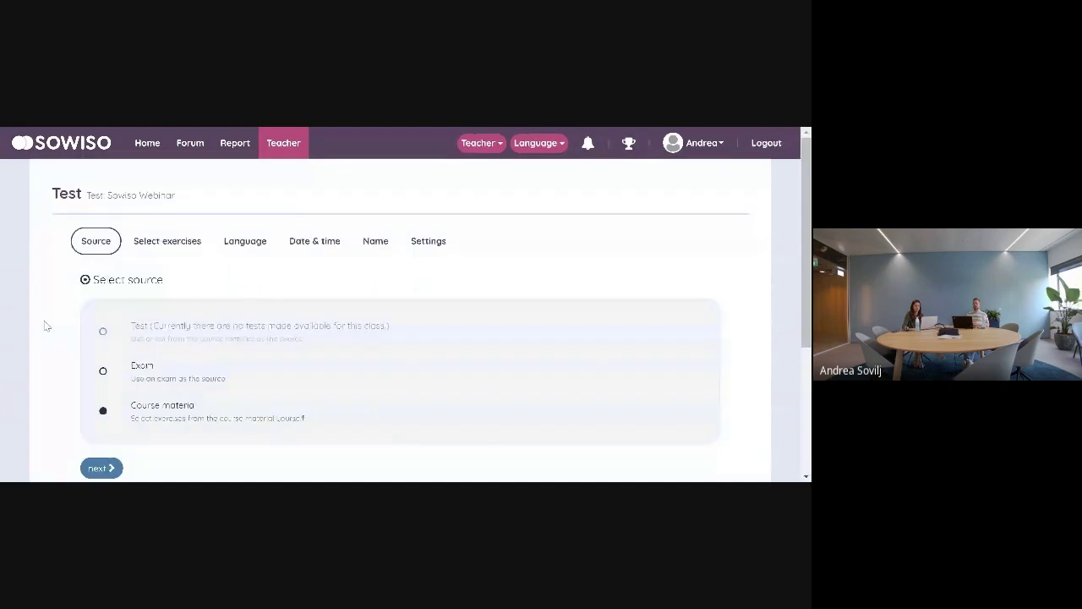
Open the test's exercise selection and review the chosen Integers exercises with their points and check options.
scroll(31, 313, "down", 1)
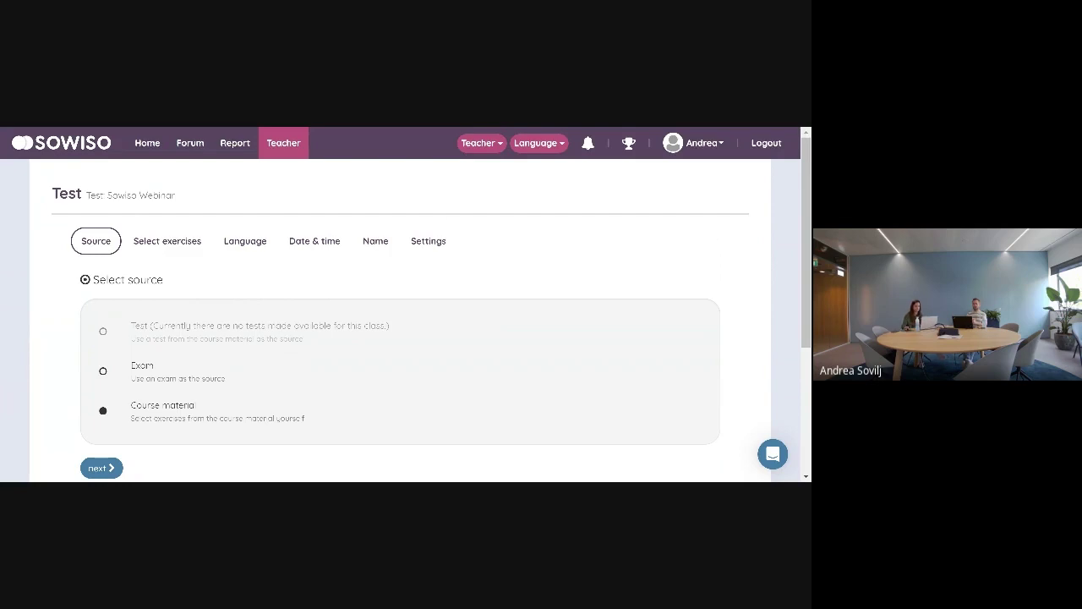
left_click(167, 241)
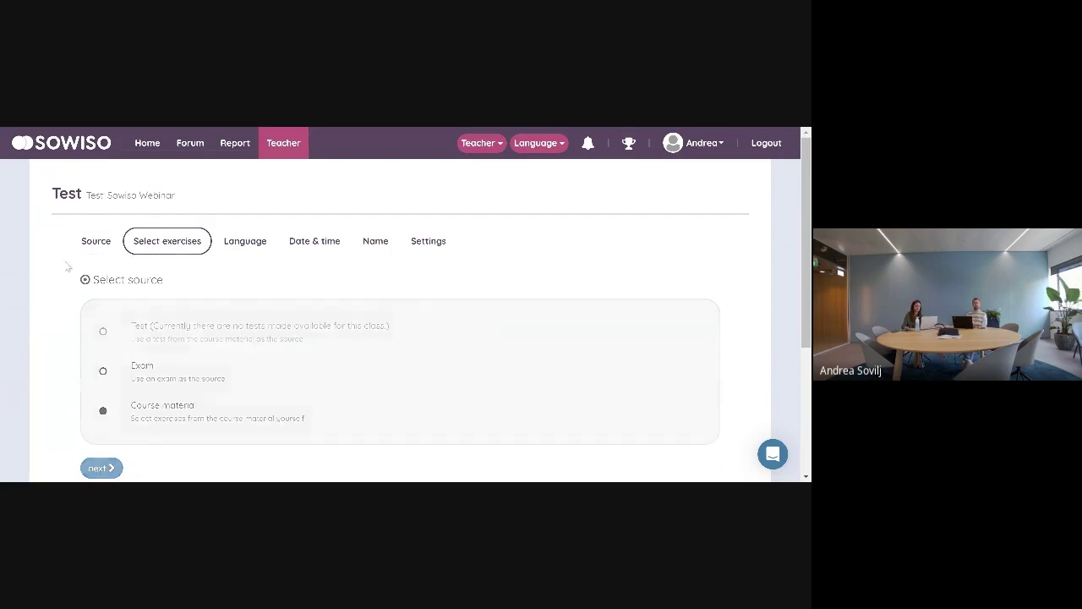
scroll(47, 275, "down", 3)
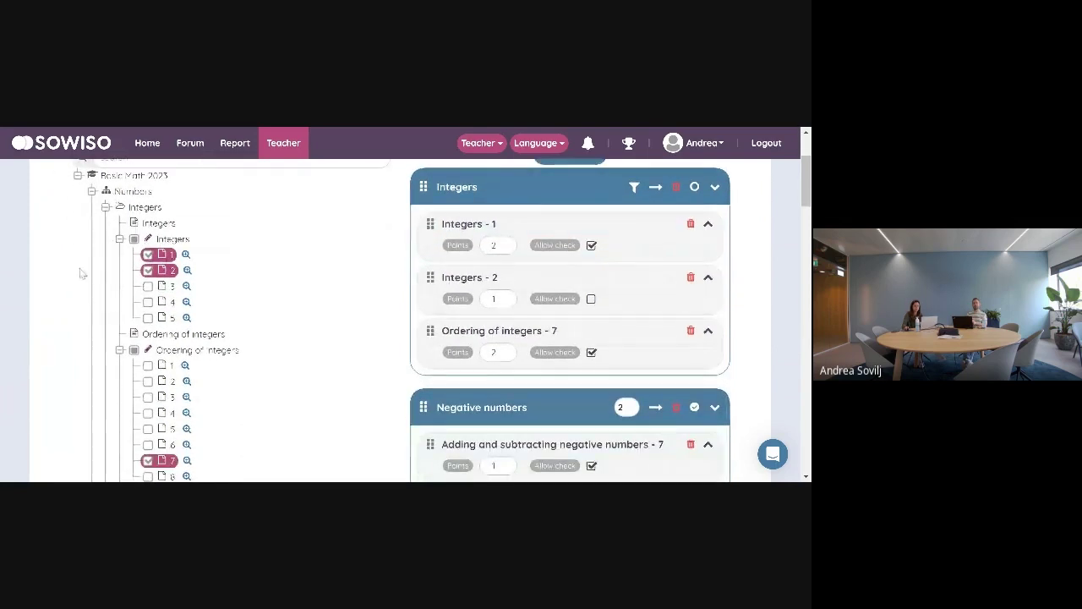
scroll(73, 405, "down", 1)
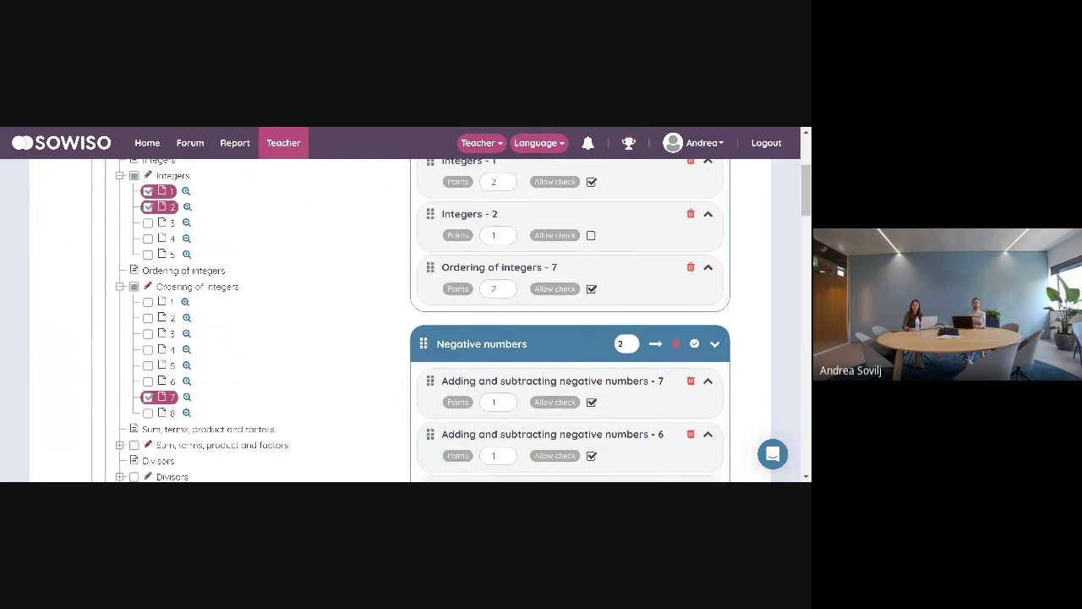
scroll(72, 406, "up", 2)
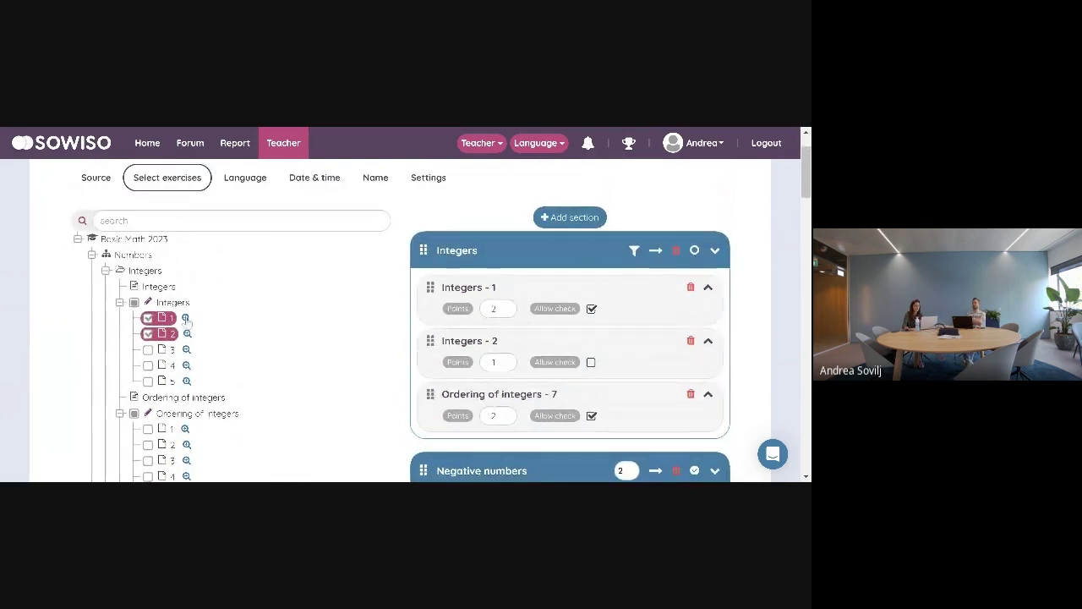
mouse_move(186, 320)
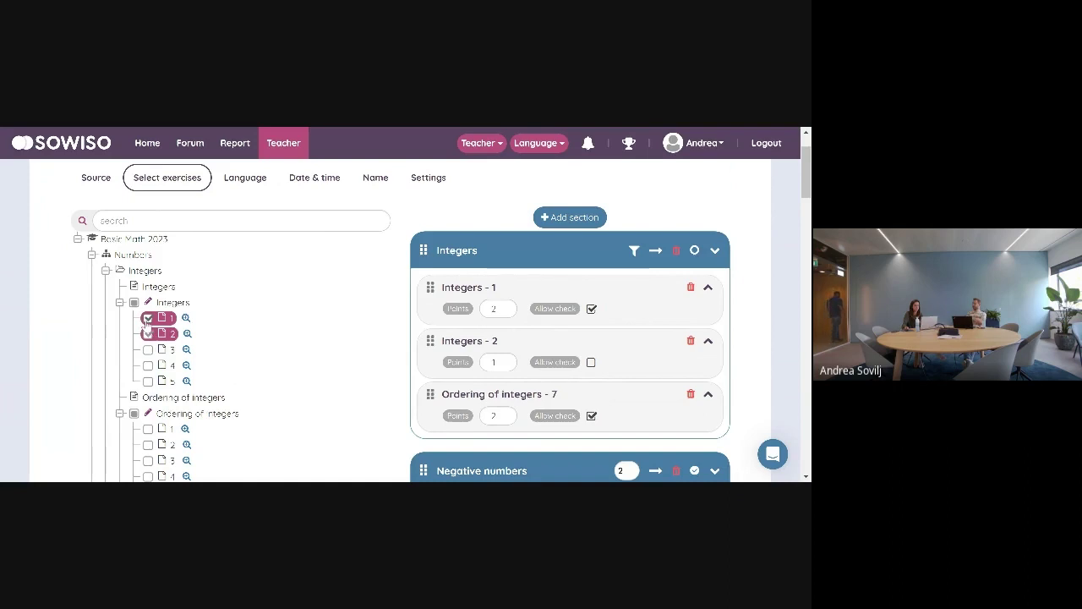
left_click(148, 334)
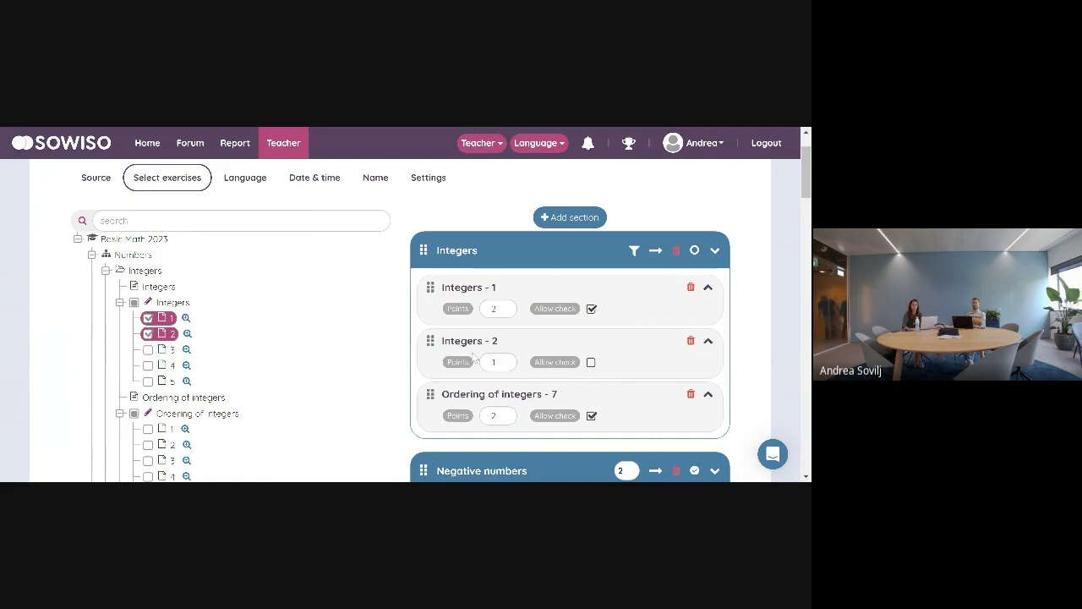
scroll(734, 311, "down", 2)
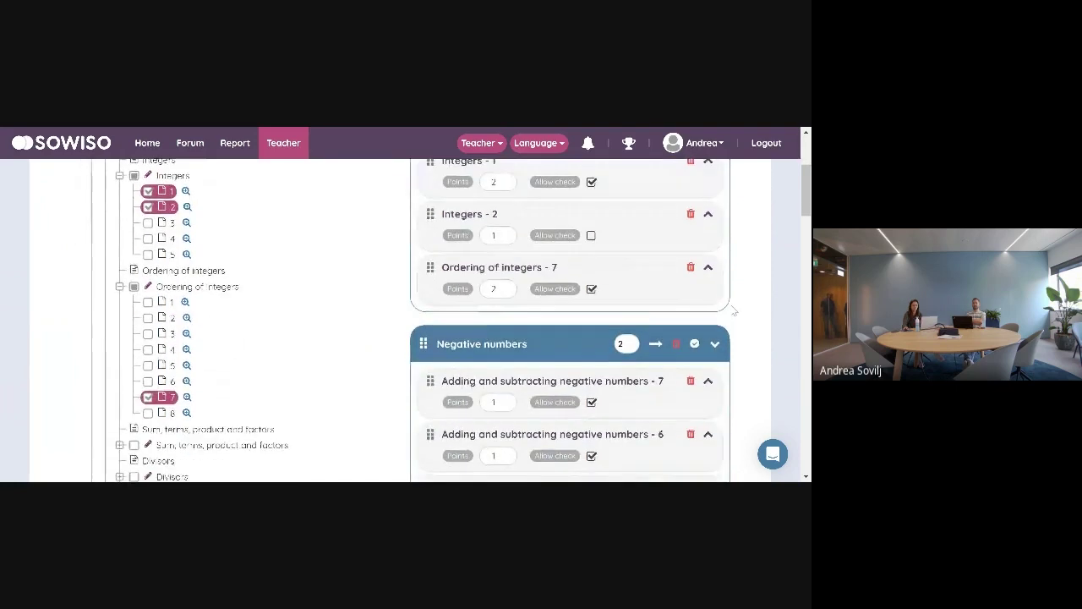
scroll(734, 312, "up", 1)
scroll(734, 311, "up", 2)
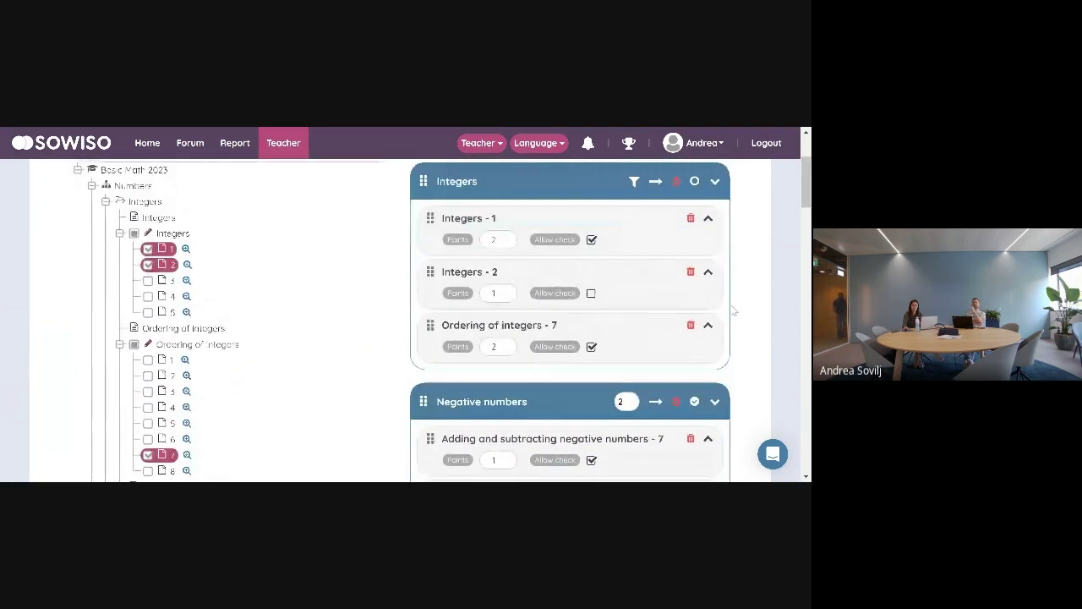
scroll(734, 311, "down", 1)
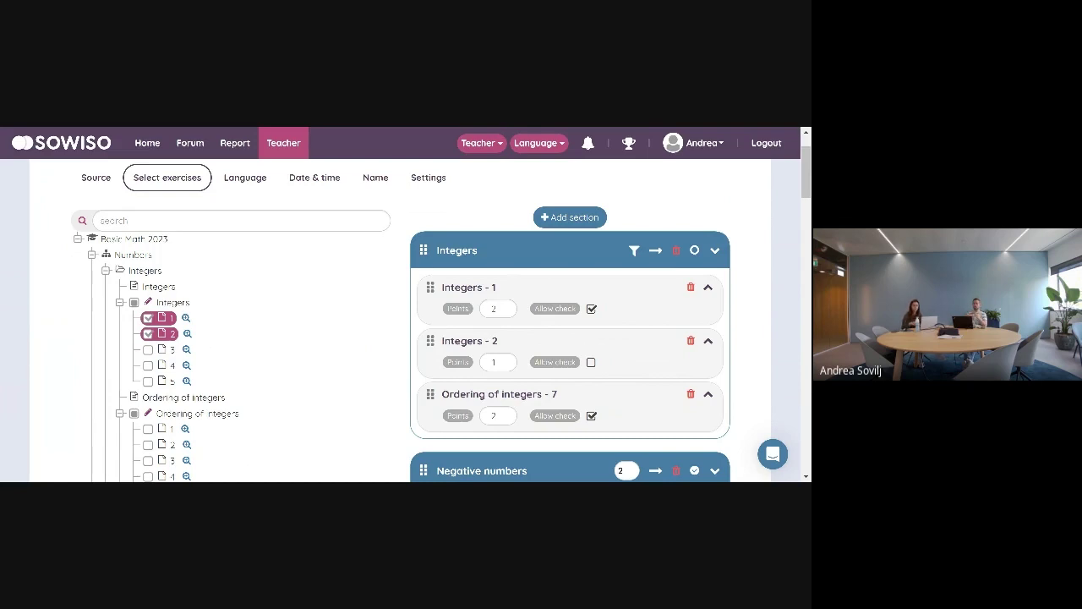
Set the number of exercise sets randomly selected from the Negative numbers section to 0.
scroll(751, 270, "down", 3)
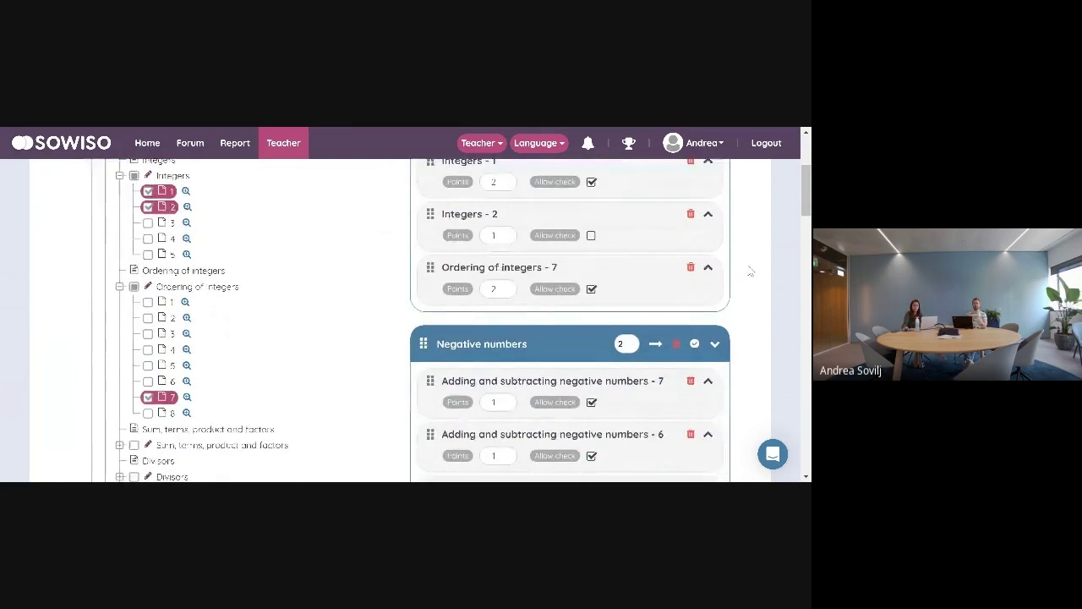
scroll(751, 270, "down", 2)
scroll(751, 271, "down", 2)
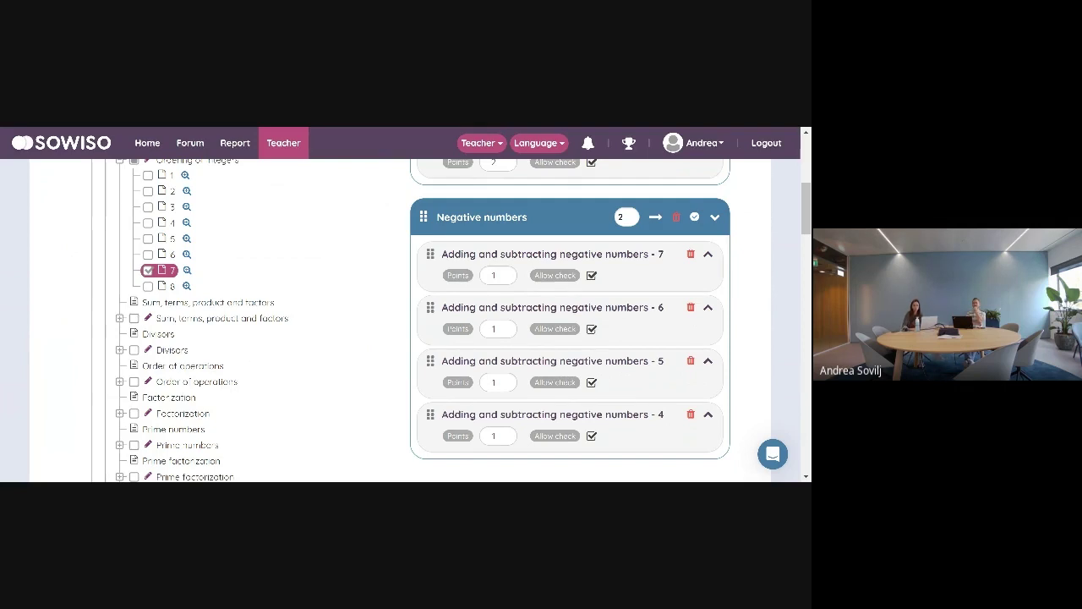
left_click(631, 218)
key("BackSpace")
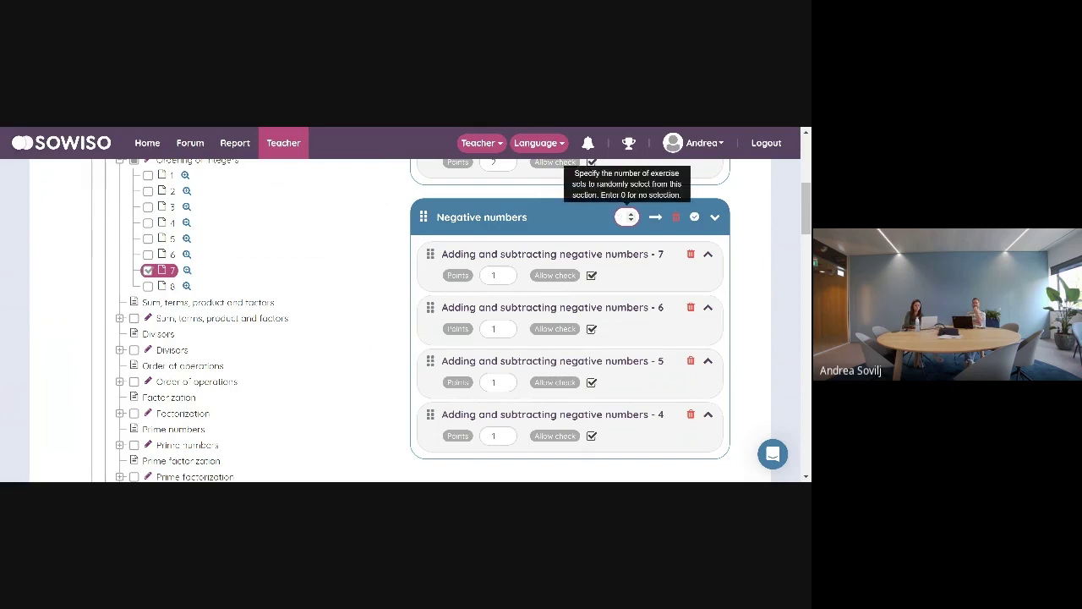
type("0")
left_click(765, 230)
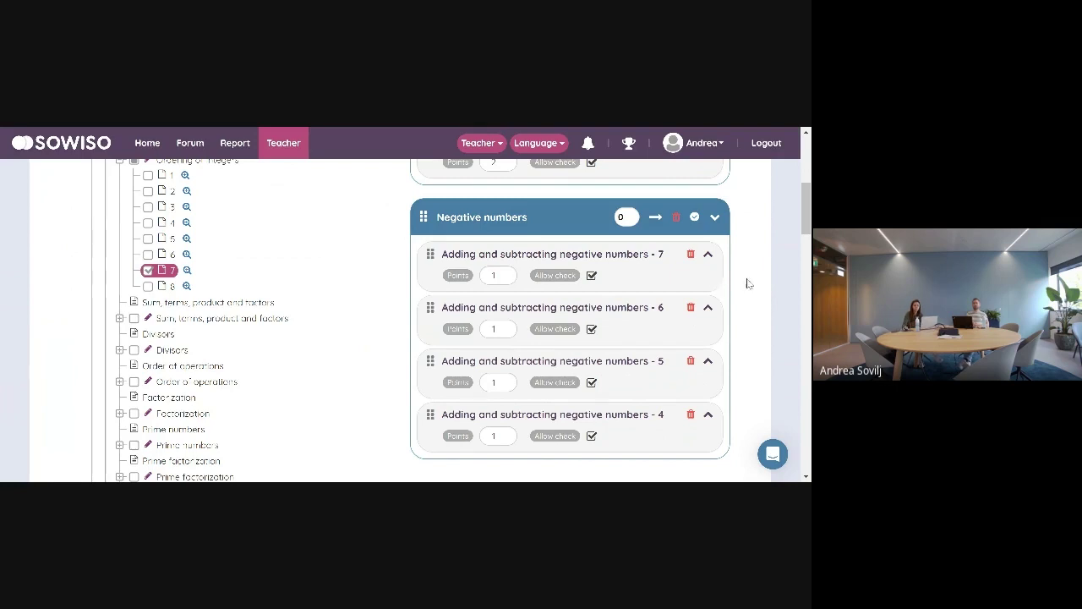
Set the points for the exercise Adding and subtracting negative numbers - 7 to 4.
scroll(748, 283, "down", 1)
scroll(748, 285, "up", 1)
left_click(495, 275)
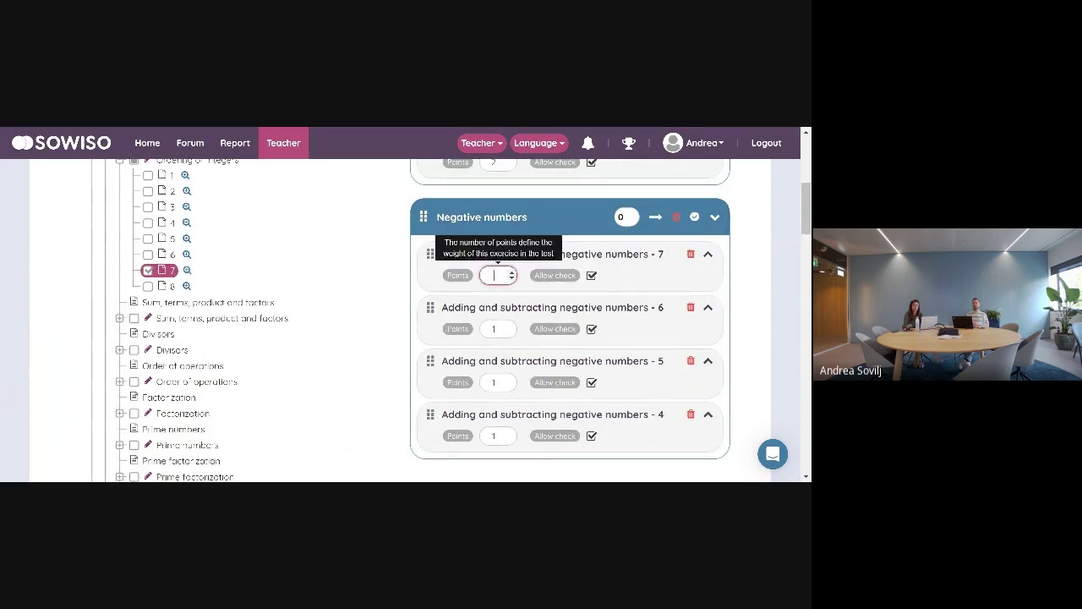
type("4")
left_click(726, 280)
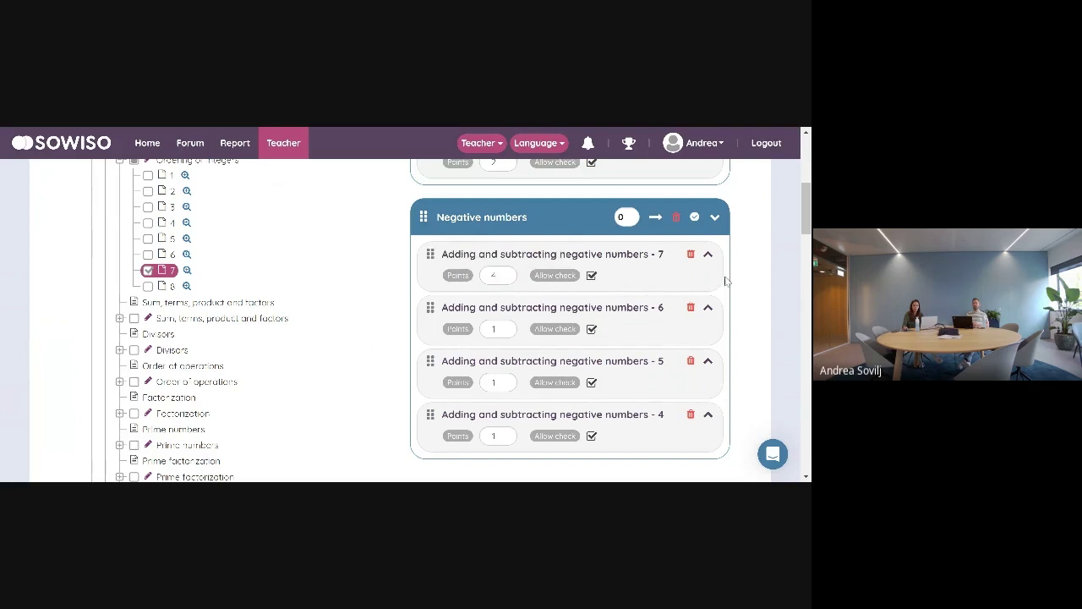
Preview the exercise Adding and subtracting negative numbers - 7 and check the Negative numbers section's options.
left_click(709, 255)
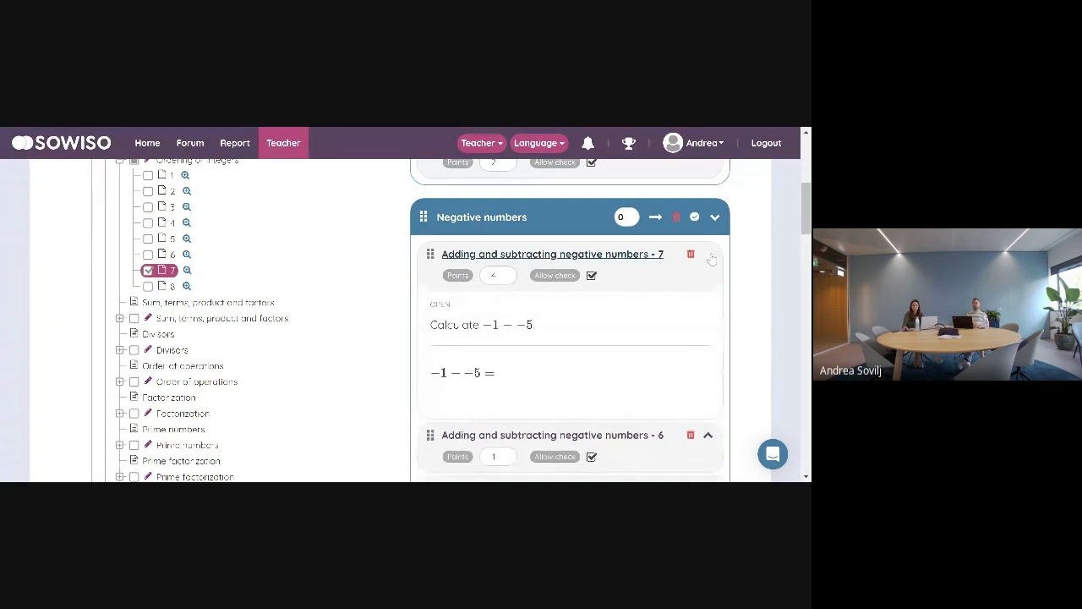
left_click(708, 254)
left_click(499, 329)
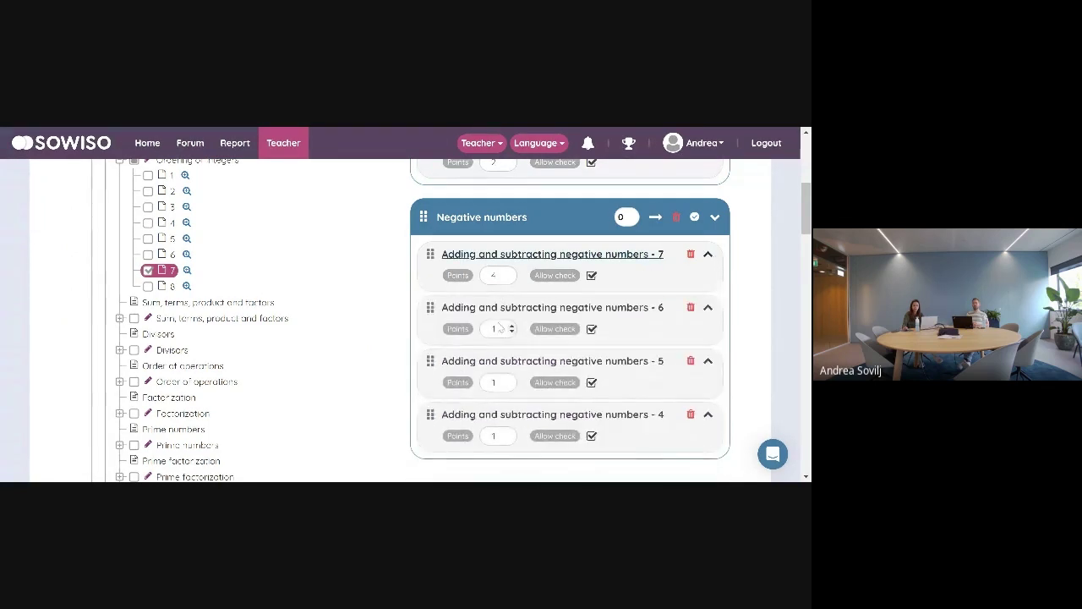
left_click(708, 309)
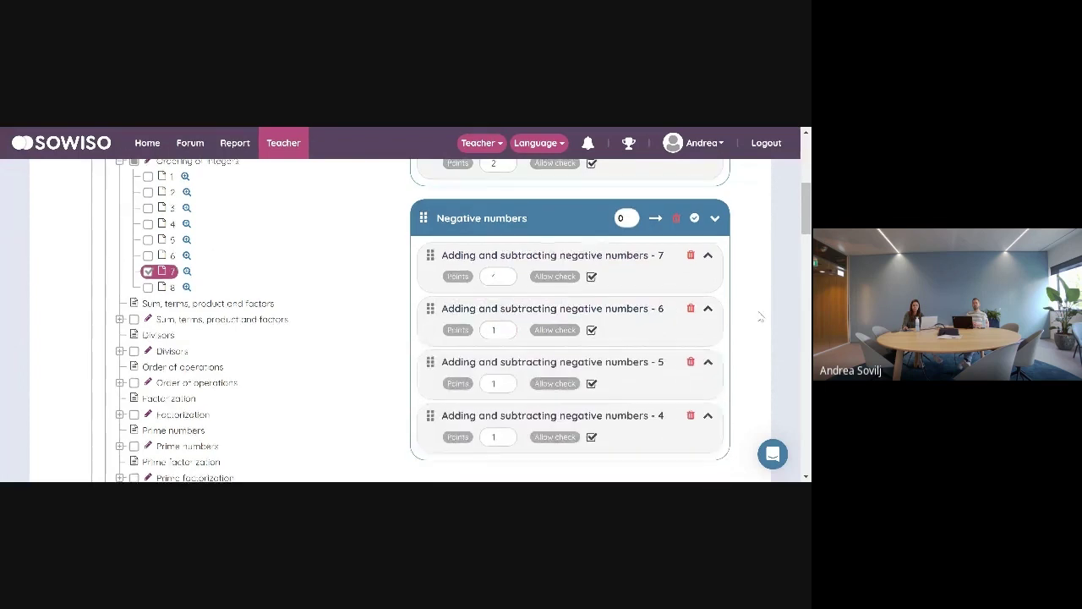
scroll(759, 318, "up", 1)
scroll(759, 318, "down", 1)
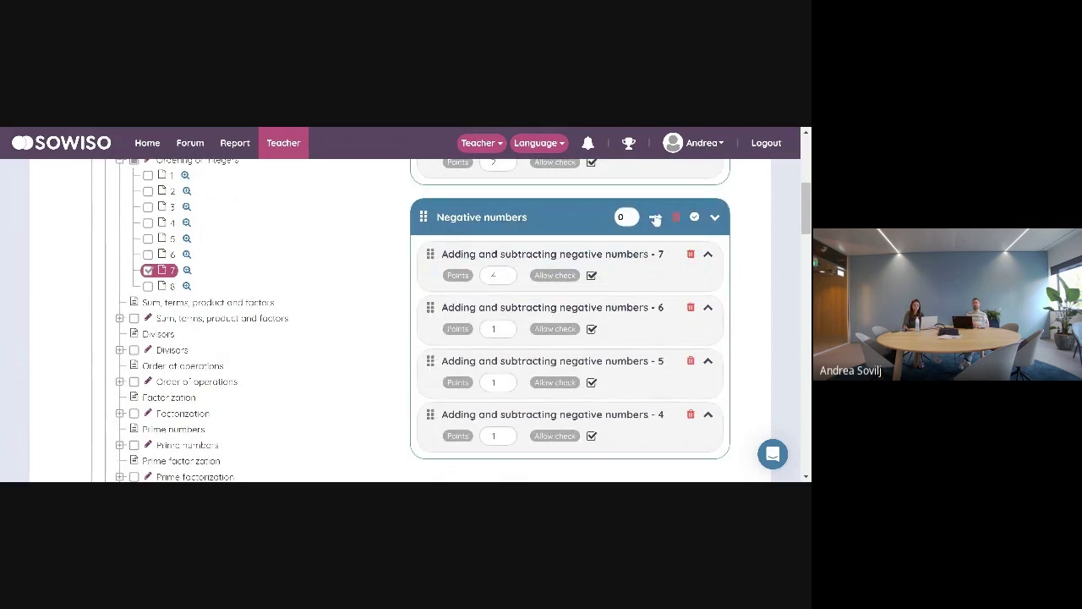
left_click(655, 219)
left_click(656, 223)
Review the languages in which the test can be taken and its start, end and deadline settings.
scroll(755, 285, "up", 1)
scroll(755, 288, "up", 2)
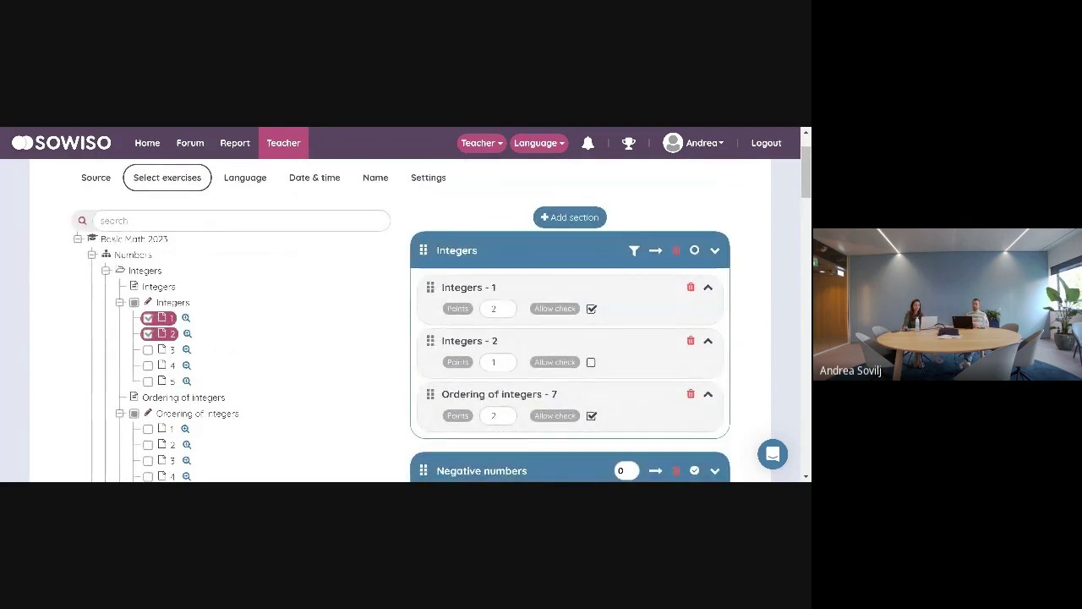
left_click(249, 182)
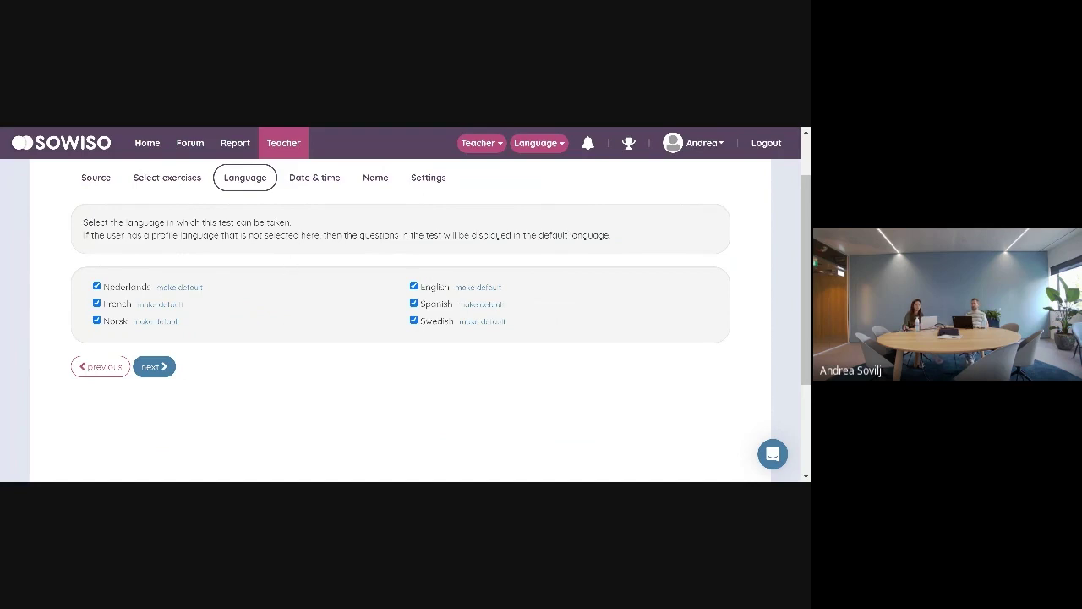
left_click(317, 179)
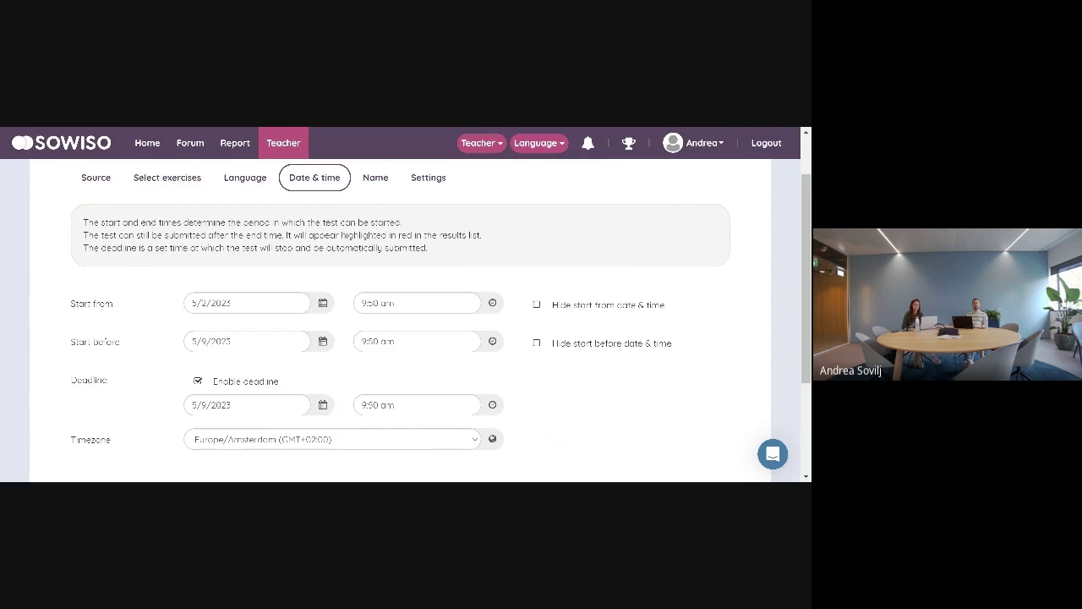
scroll(101, 331, "down", 1)
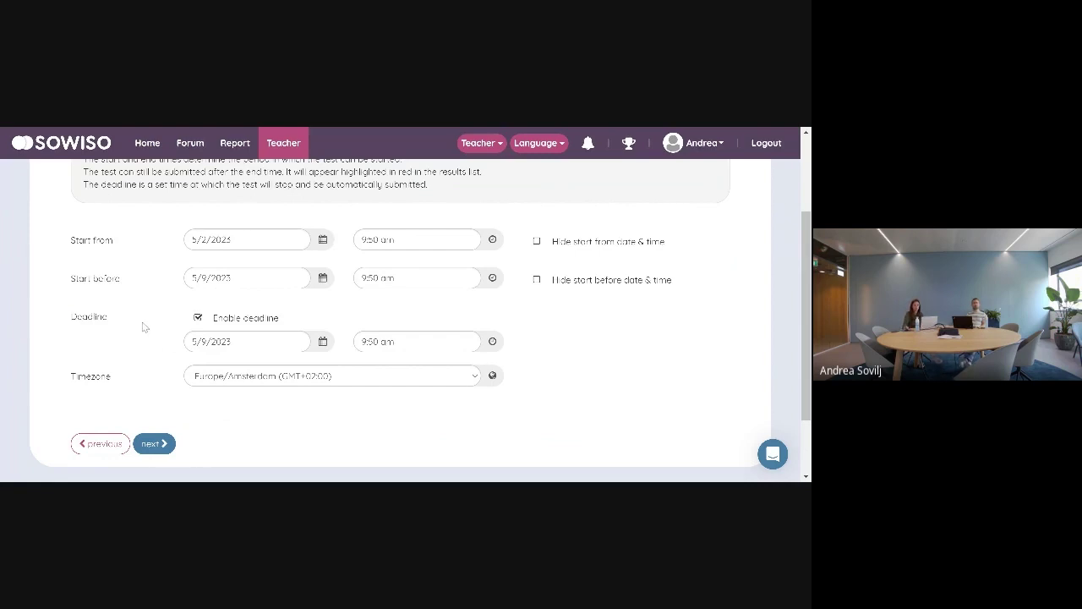
scroll(144, 329, "up", 1)
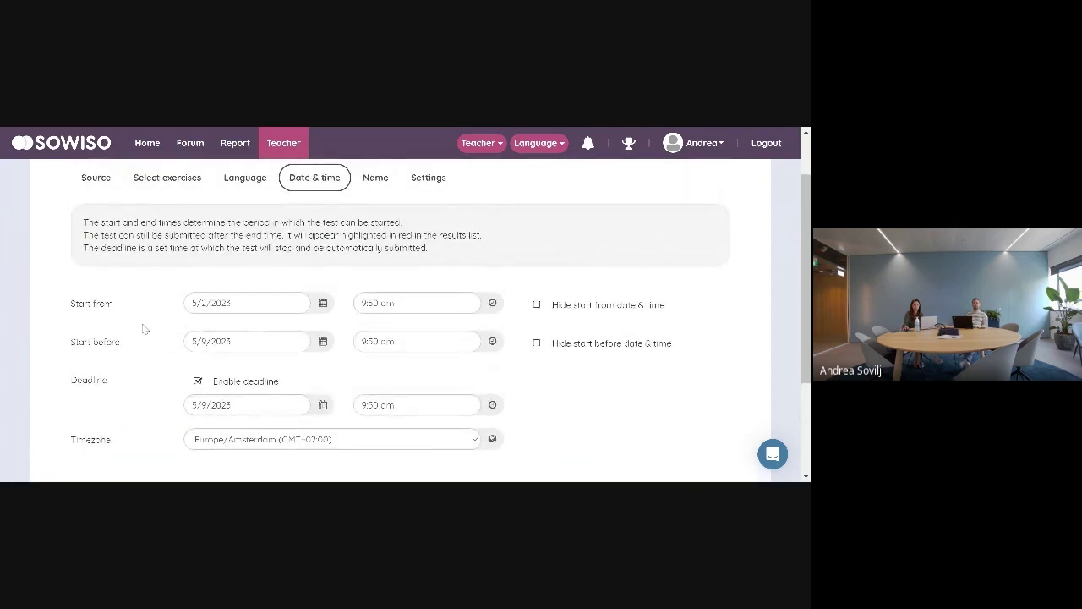
Review the test's name, the information shown before it begins and the field for instructions during the test.
left_click(374, 188)
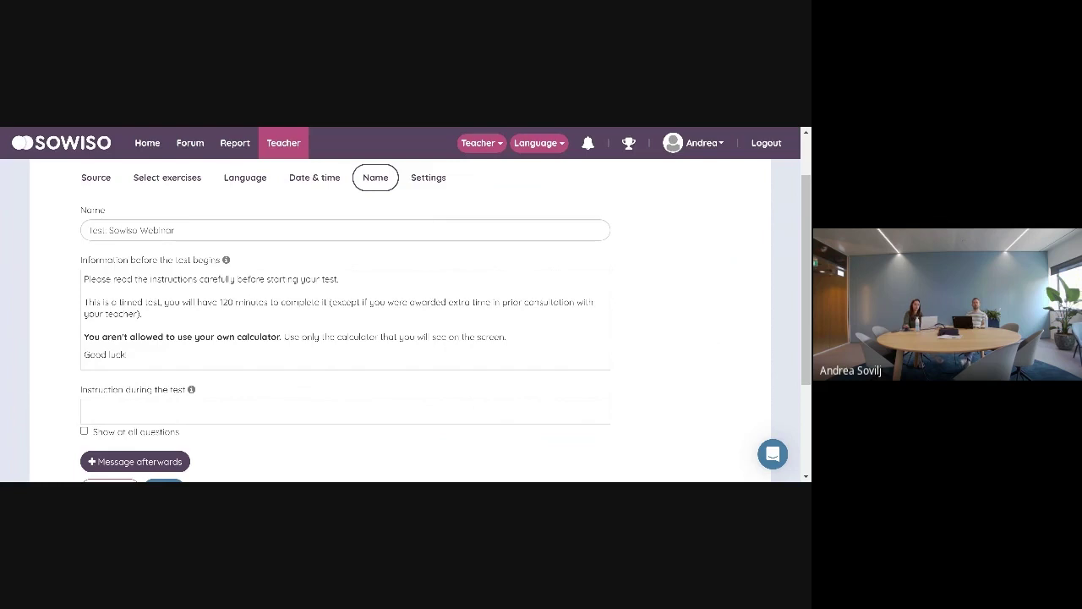
scroll(663, 322, "down", 1)
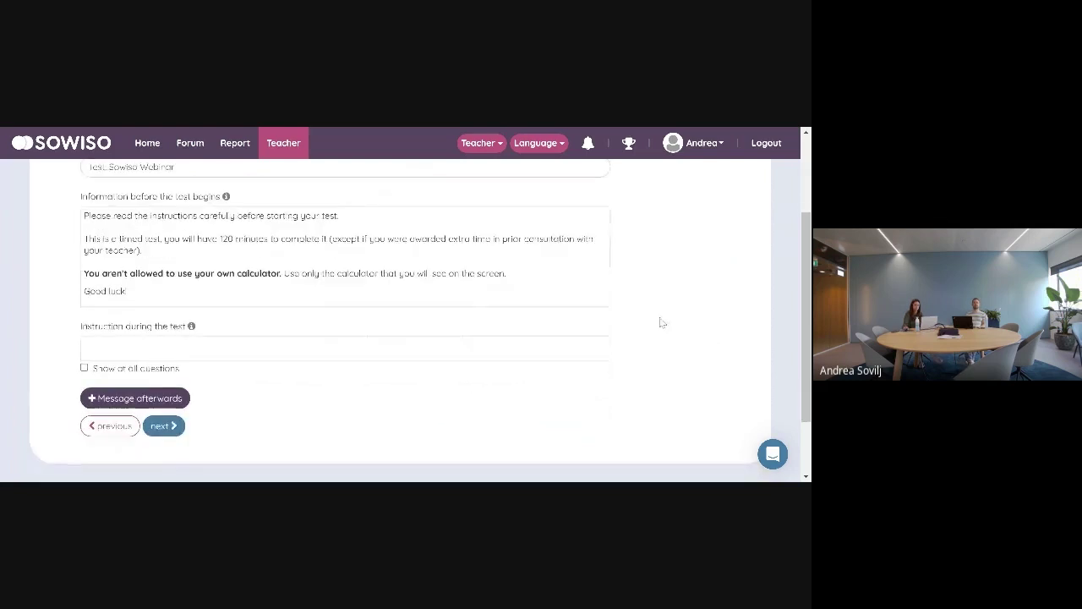
left_click(345, 348)
left_click(258, 400)
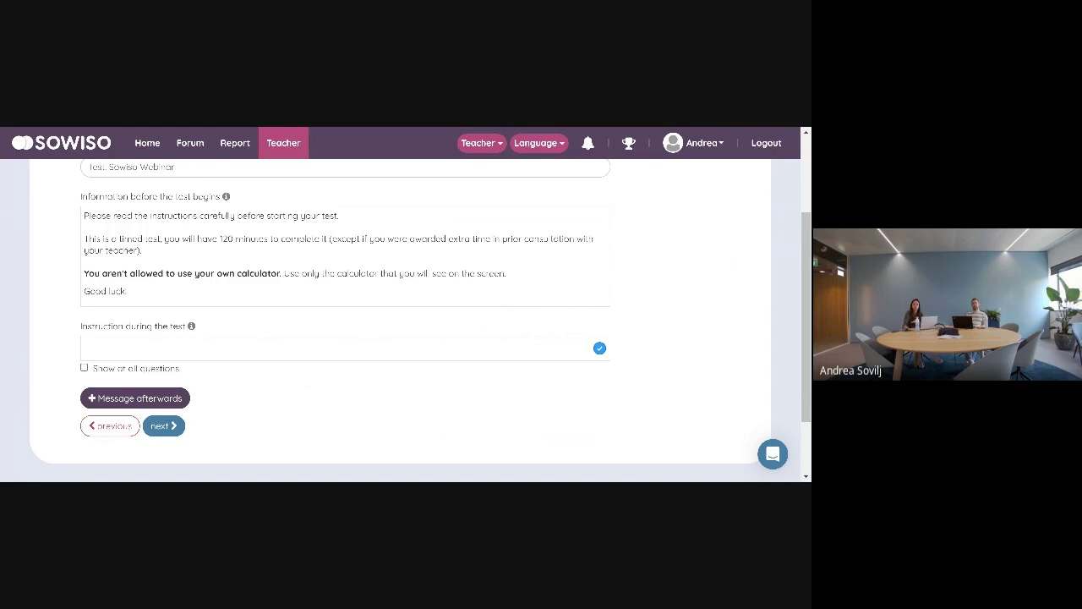
scroll(254, 399, "down", 1)
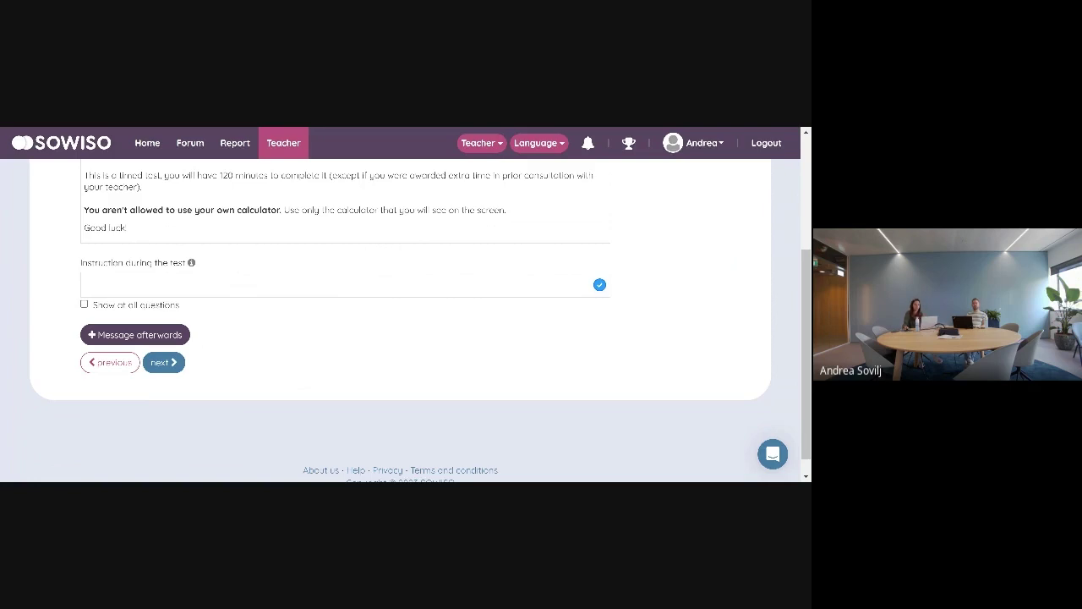
scroll(335, 351, "up", 2)
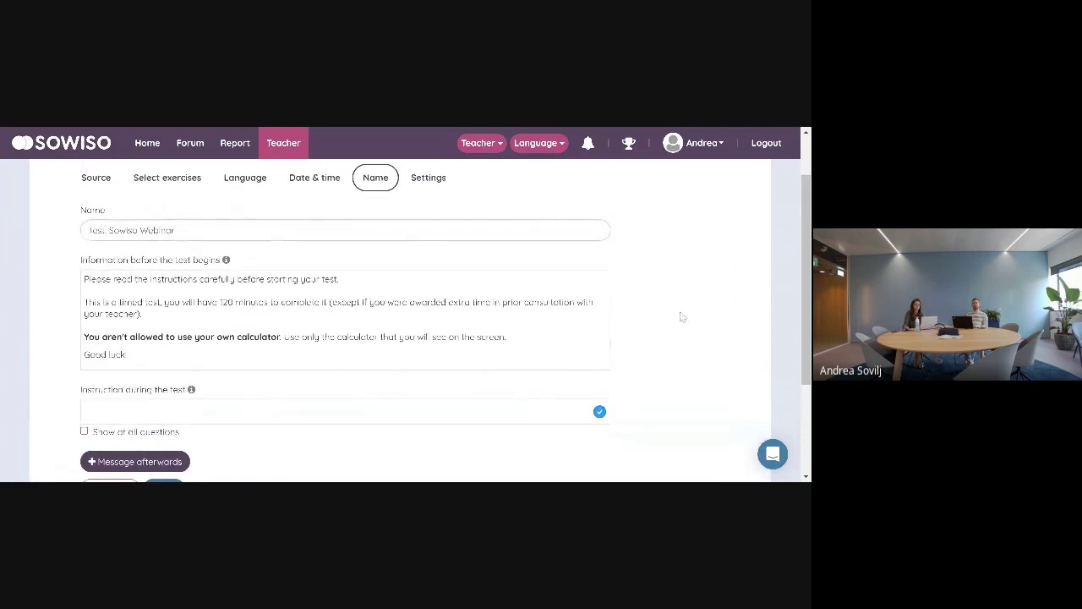
scroll(682, 316, "up", 1)
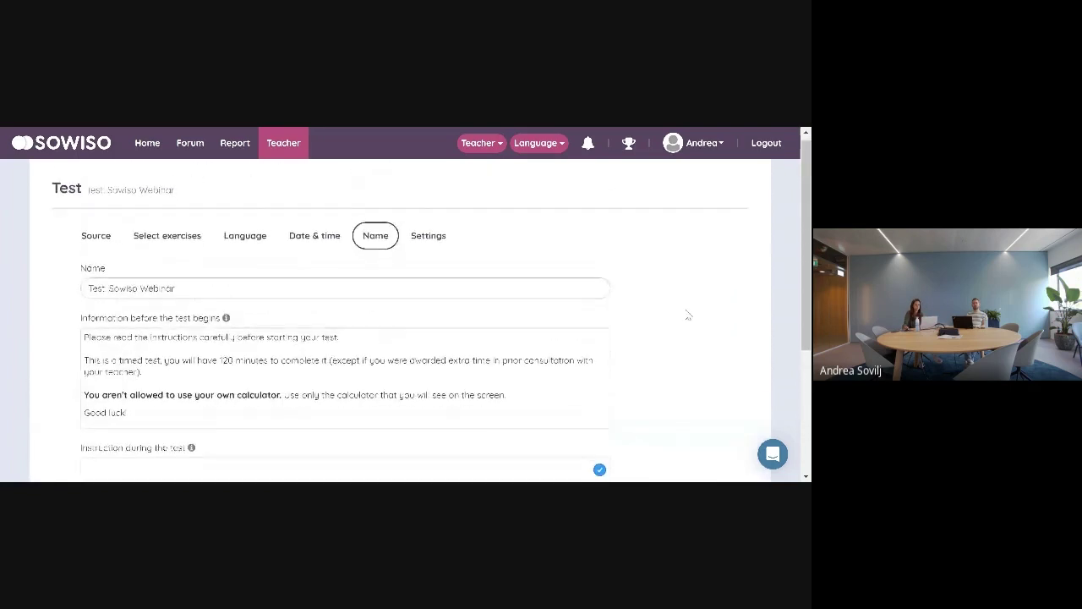
Review the test's scheduling settings: availability to students, maximum number of attempts and duration in minutes.
left_click(441, 240)
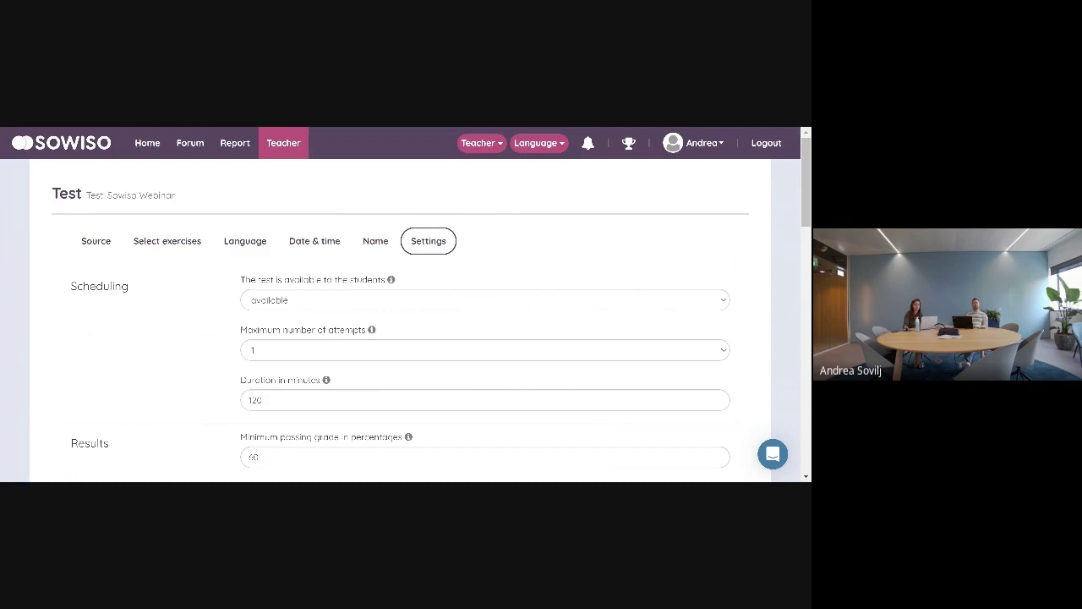
left_click(386, 355)
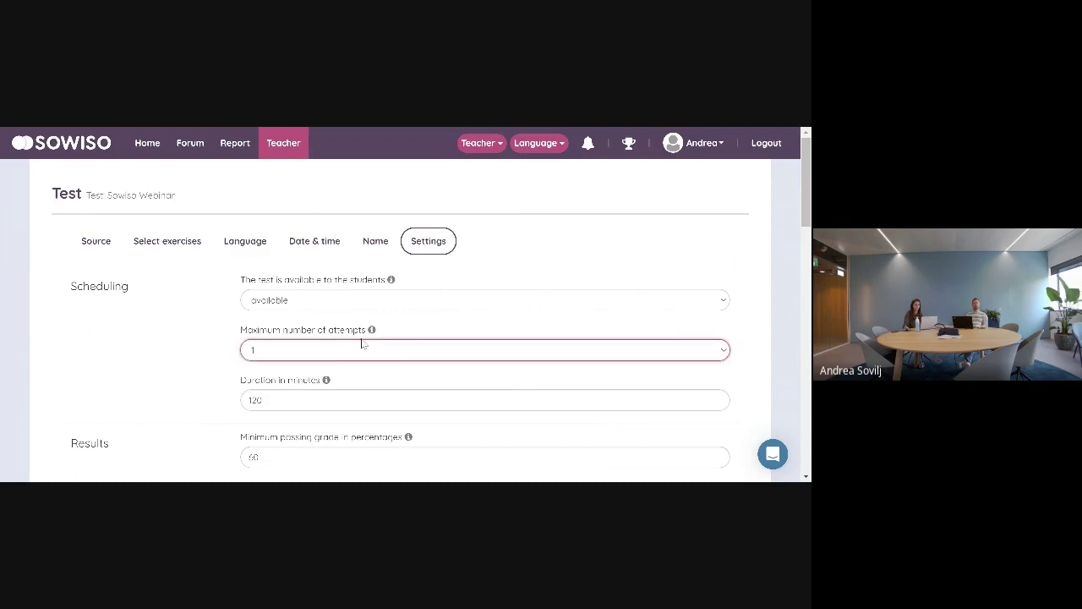
left_click(196, 342)
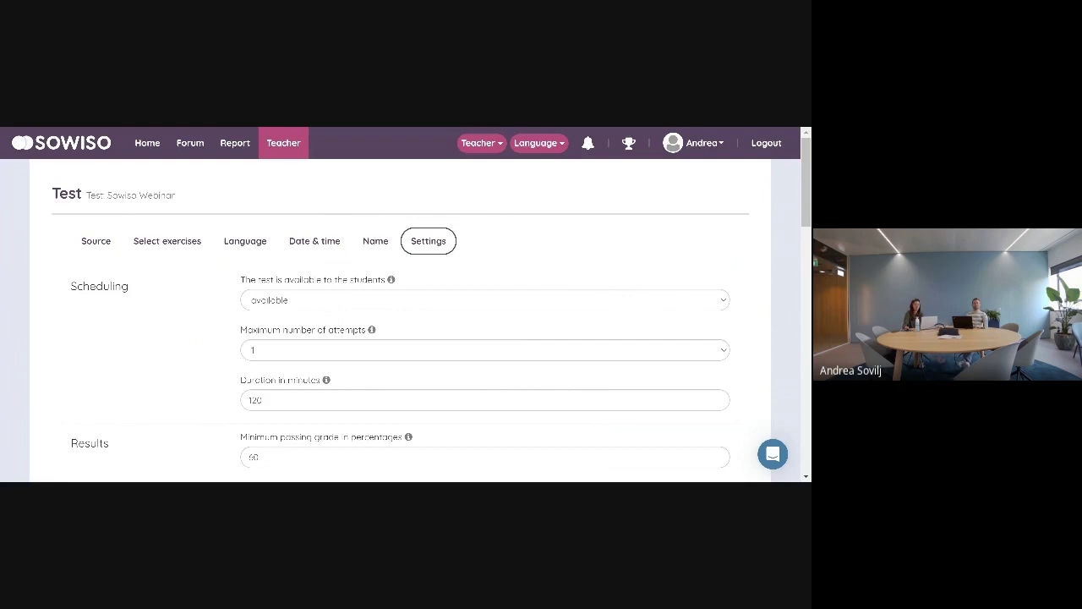
scroll(198, 338, "down", 1)
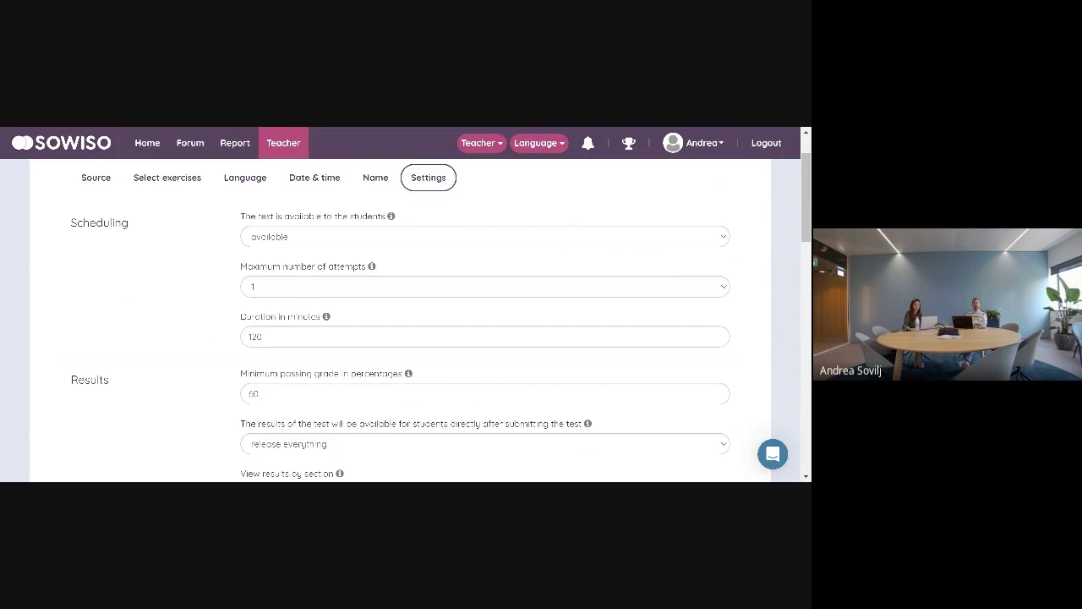
Review the results settings, covering the minimum passing grade, release of results after submission, results by section and points per question.
scroll(173, 329, "down", 5)
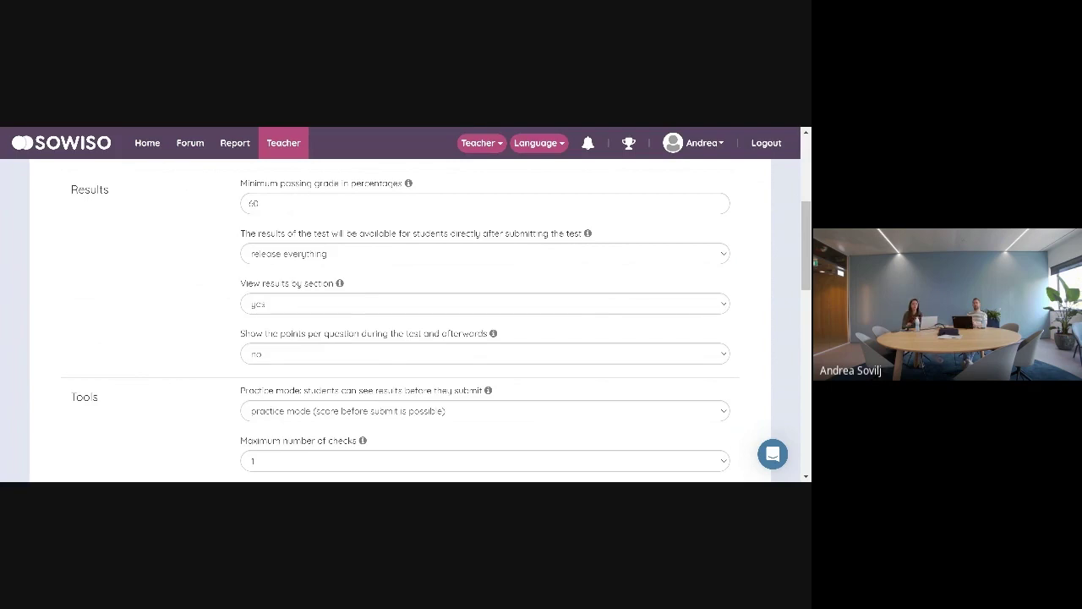
left_click(268, 258)
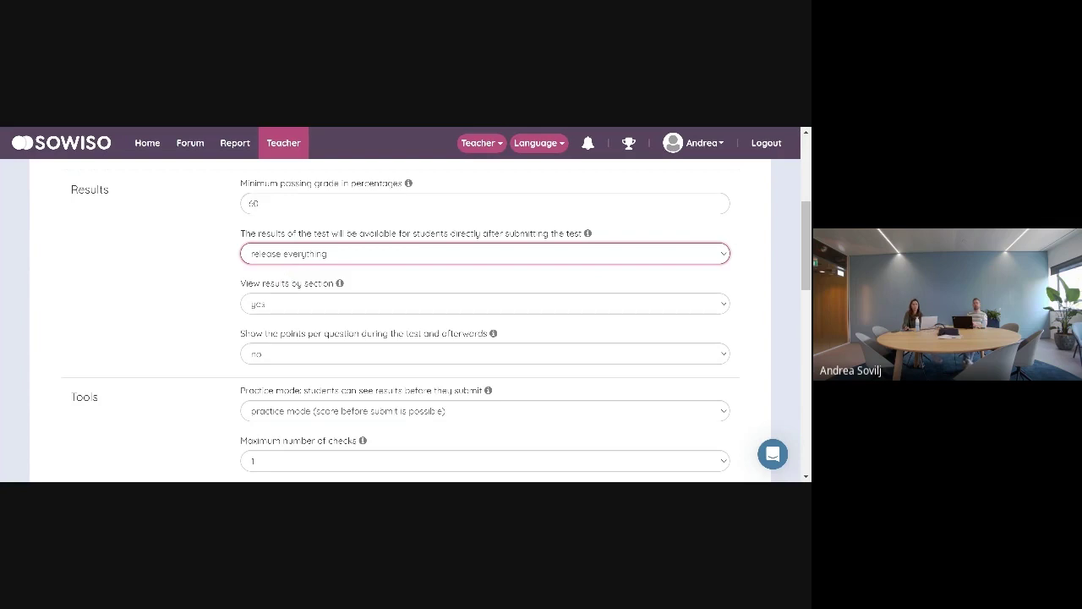
left_click(217, 288)
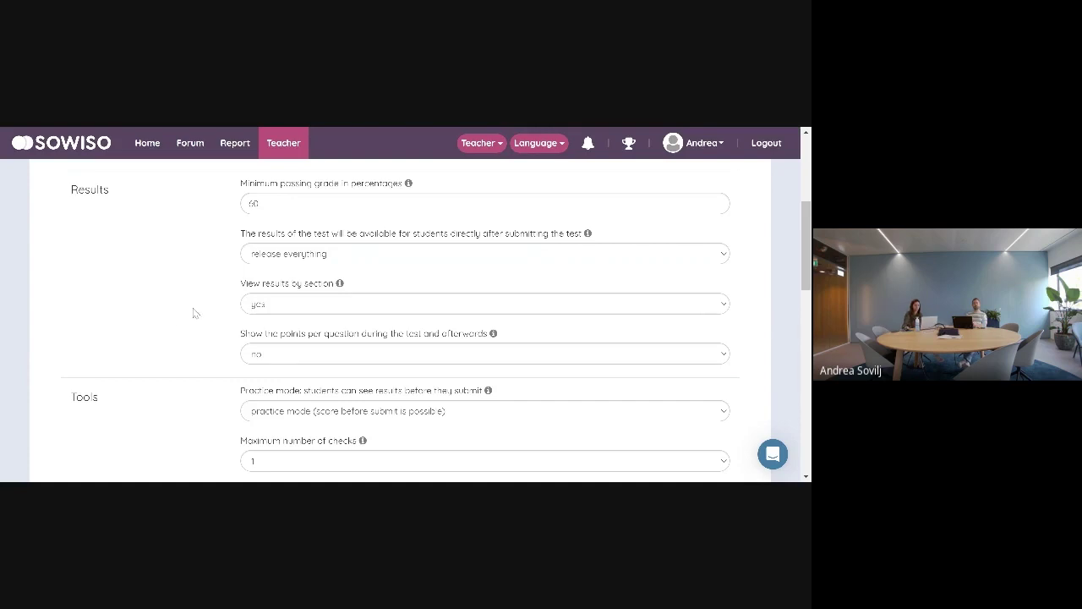
Review the tools settings, including practice mode, number of checks, file uploads, on-screen calculator, notes and Text-to-Speech support.
scroll(177, 317, "down", 2)
scroll(177, 318, "down", 1)
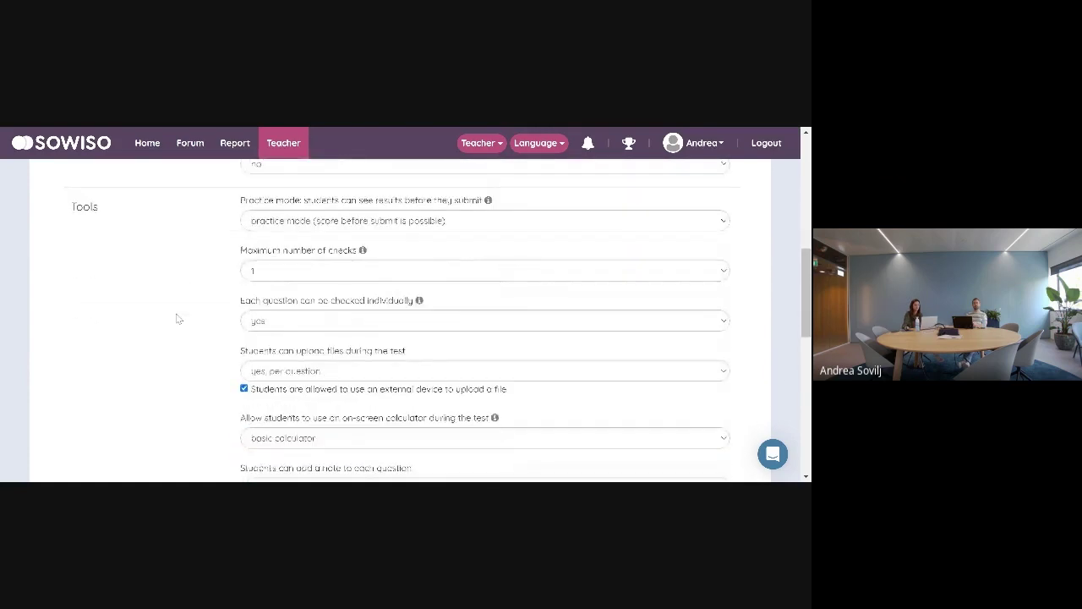
scroll(177, 318, "down", 1)
scroll(177, 318, "up", 1)
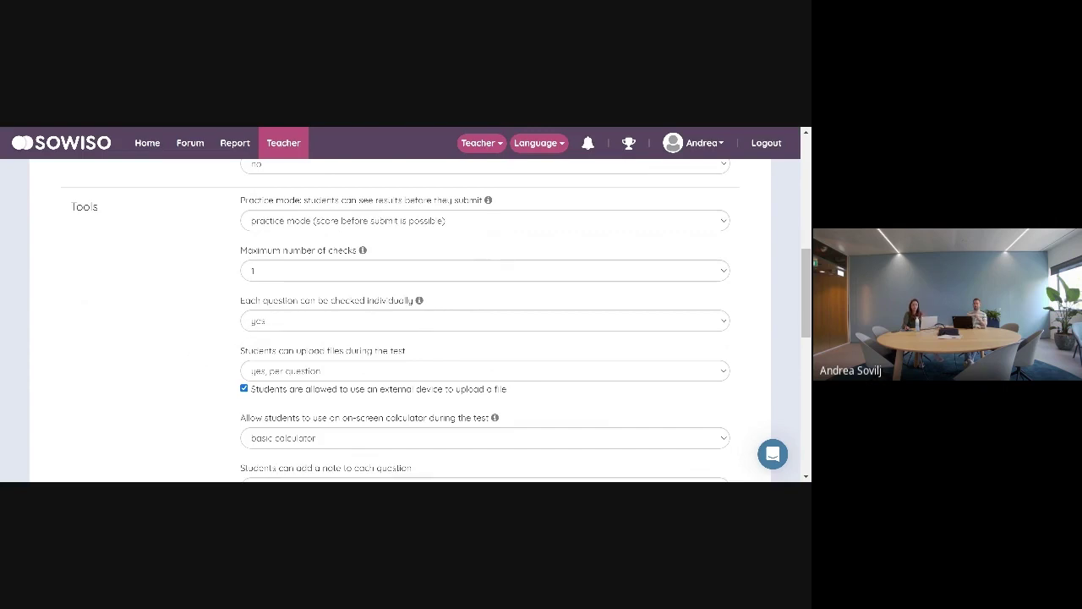
scroll(203, 341, "down", 1)
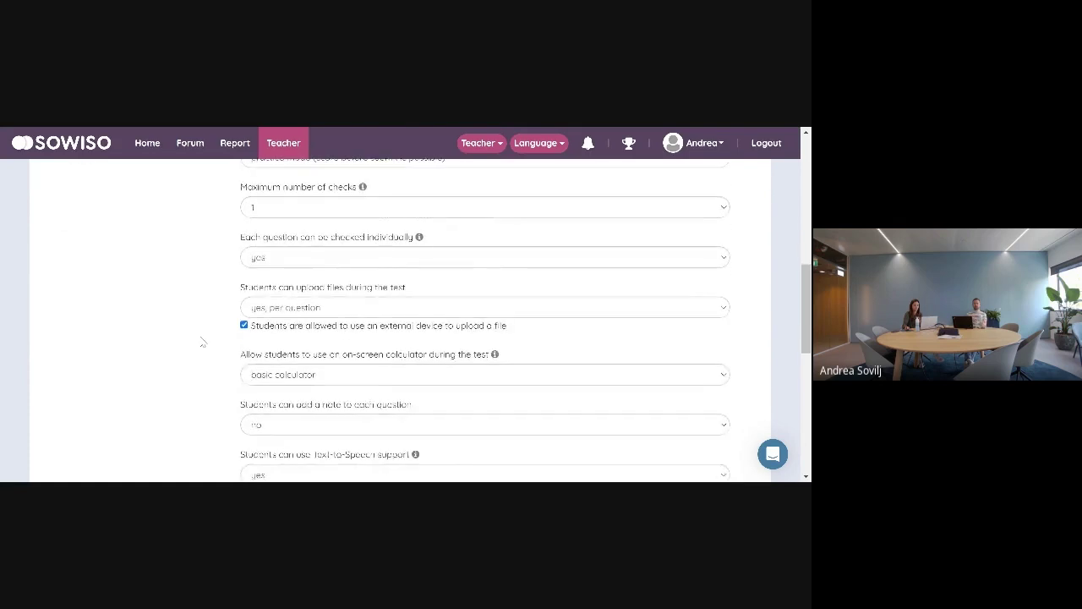
scroll(203, 341, "down", 1)
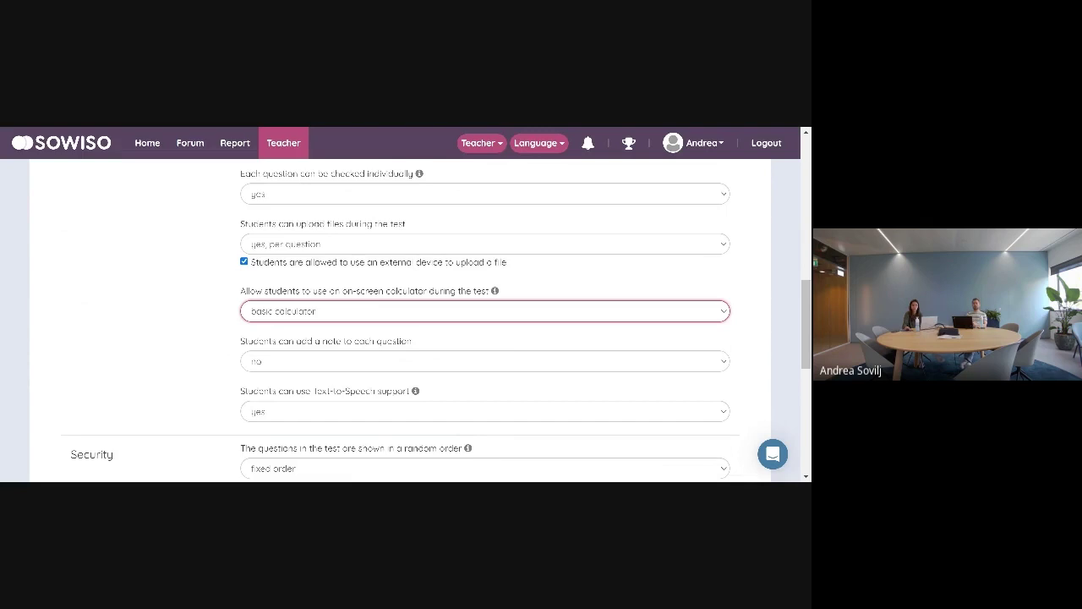
left_click(194, 342)
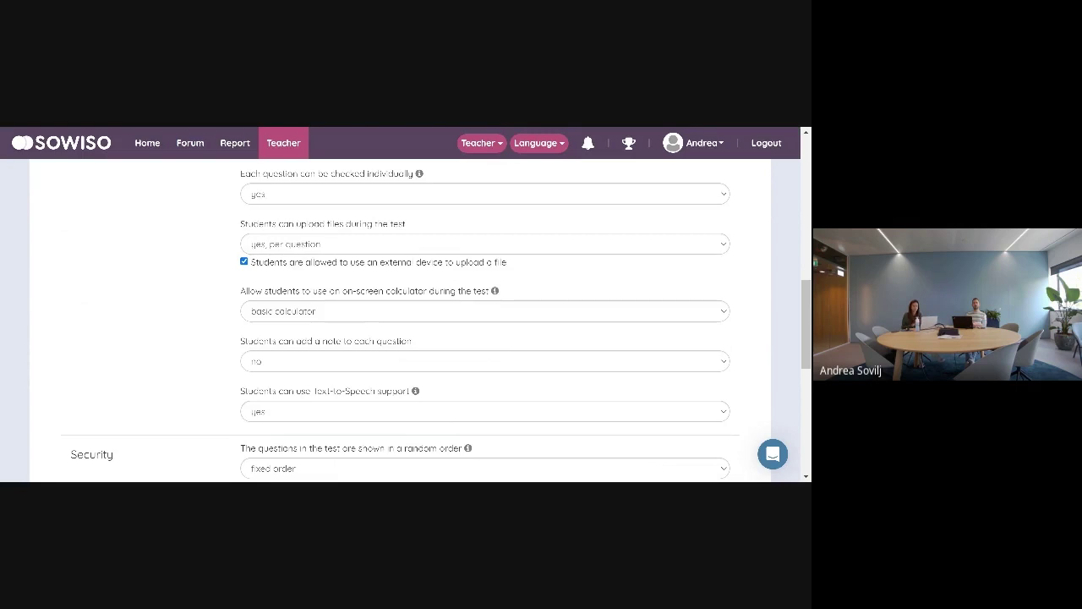
Review the security settings from question order to Safe exam browser and save the test changes.
scroll(178, 337, "down", 3)
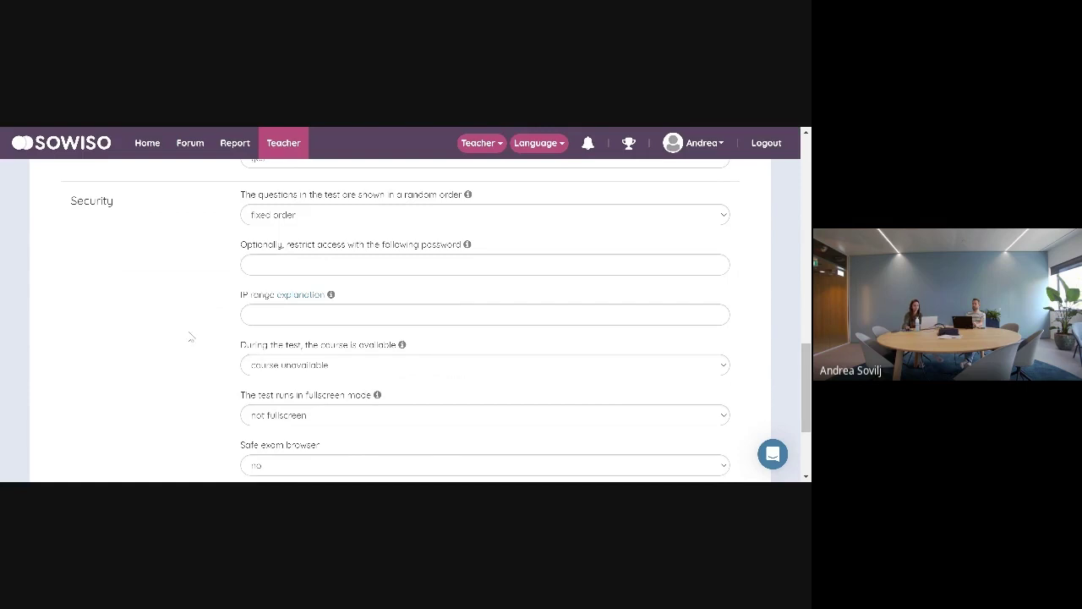
scroll(194, 338, "down", 2)
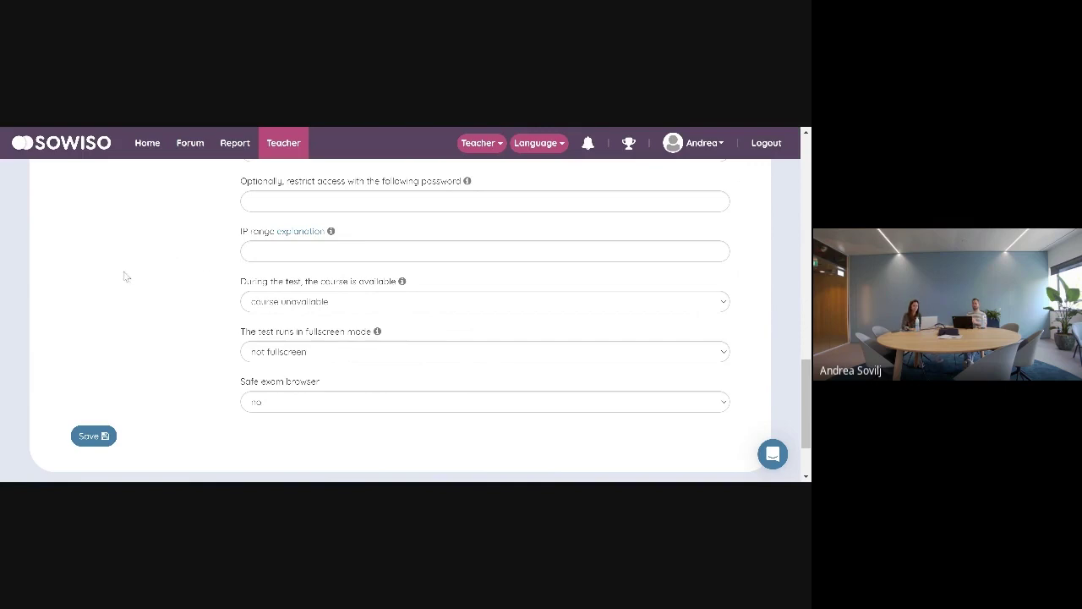
left_click(93, 435)
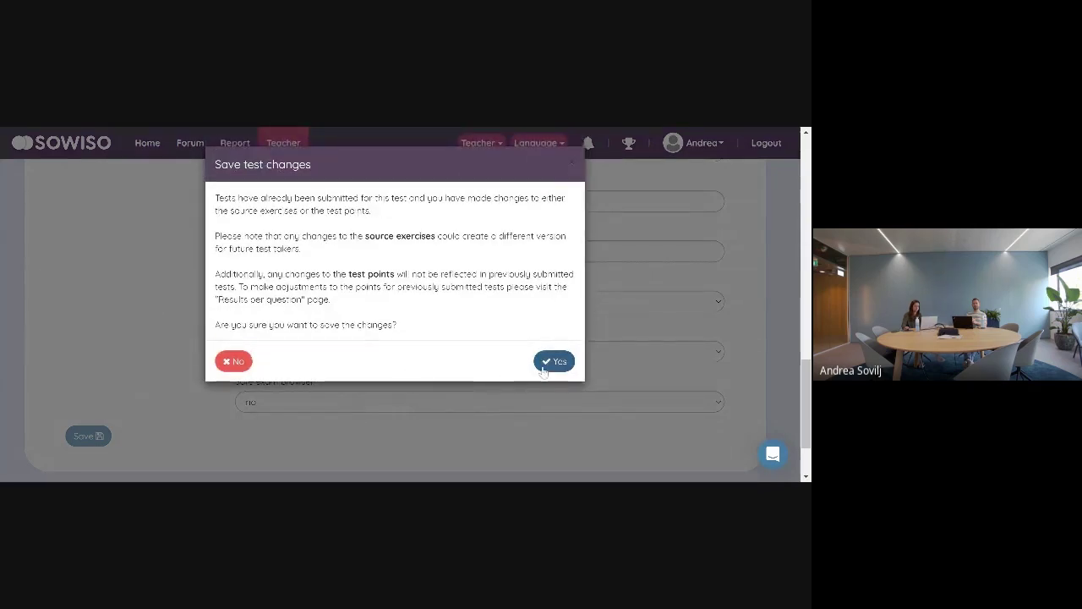
left_click(555, 362)
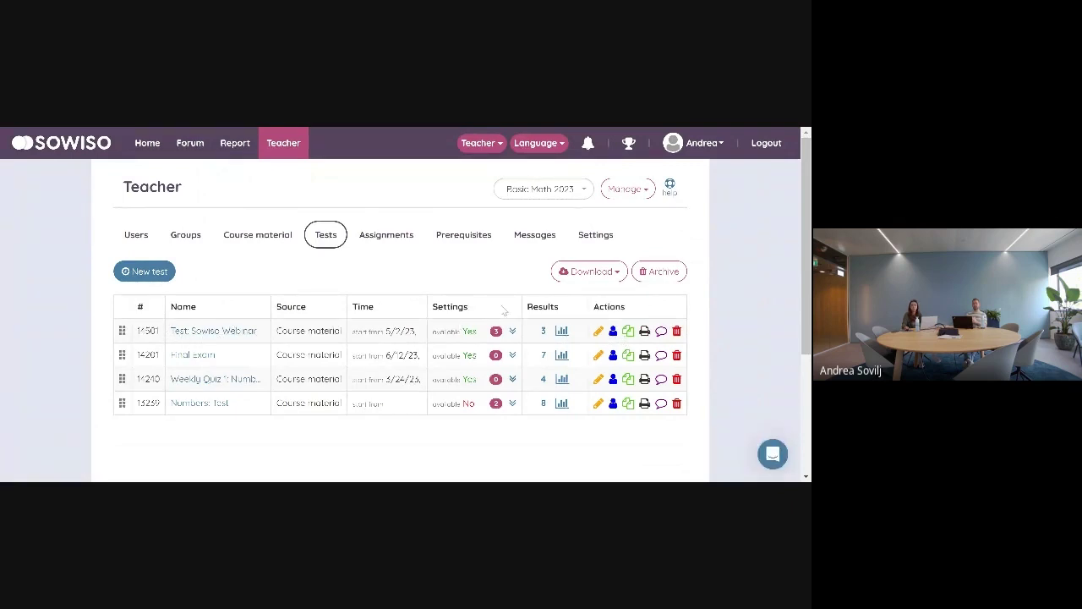
Open the individual student settings of Test: Sowiso Webinar and examine the adjustable options and the student list.
left_click(614, 331)
scroll(737, 302, "down", 1)
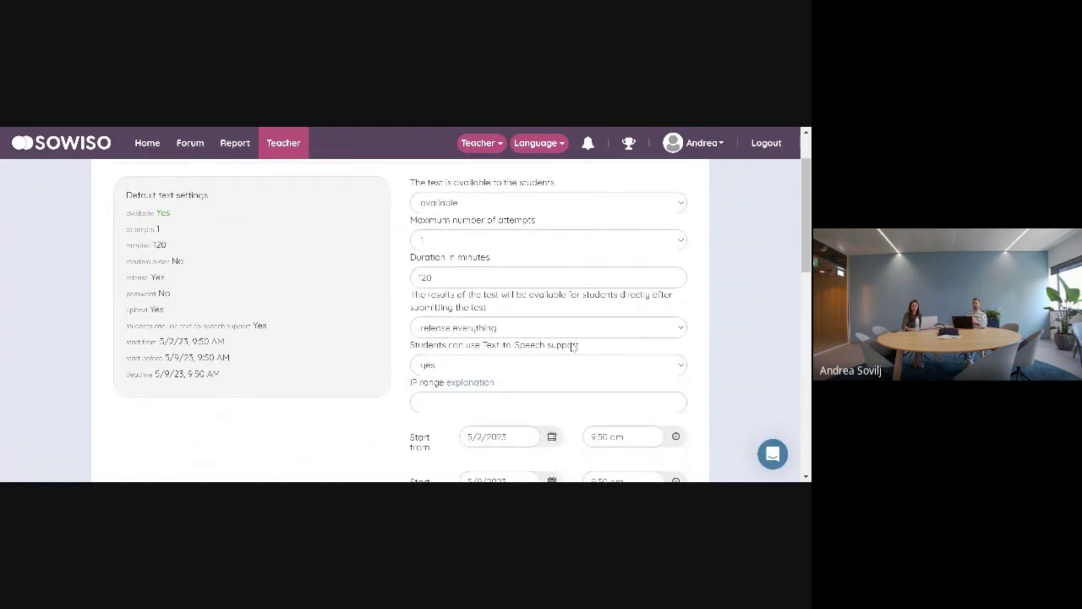
scroll(738, 244, "down", 1)
scroll(738, 244, "down", 8)
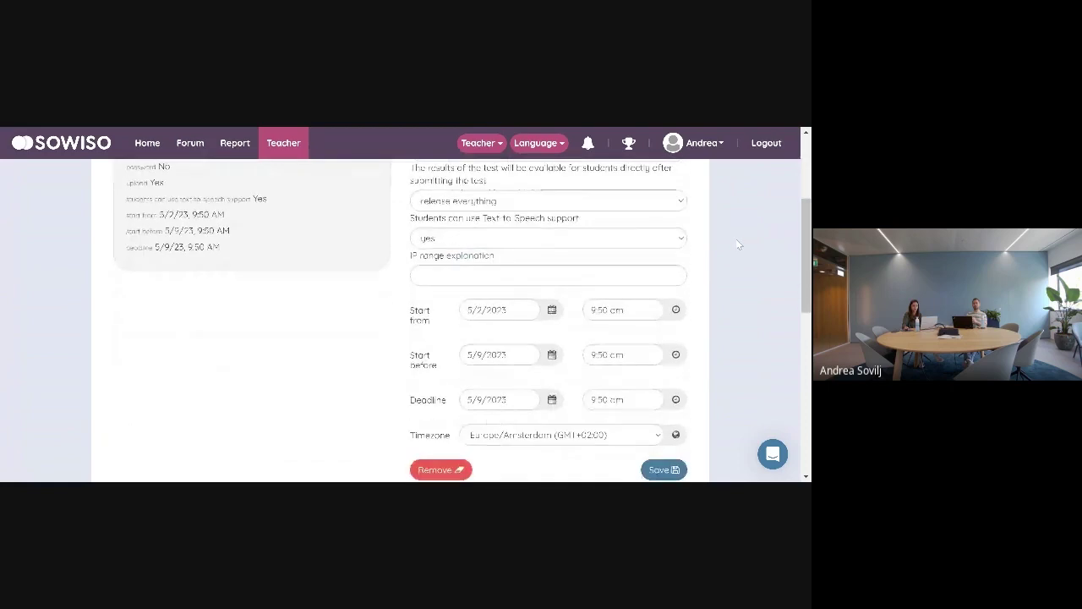
scroll(738, 245, "down", 2)
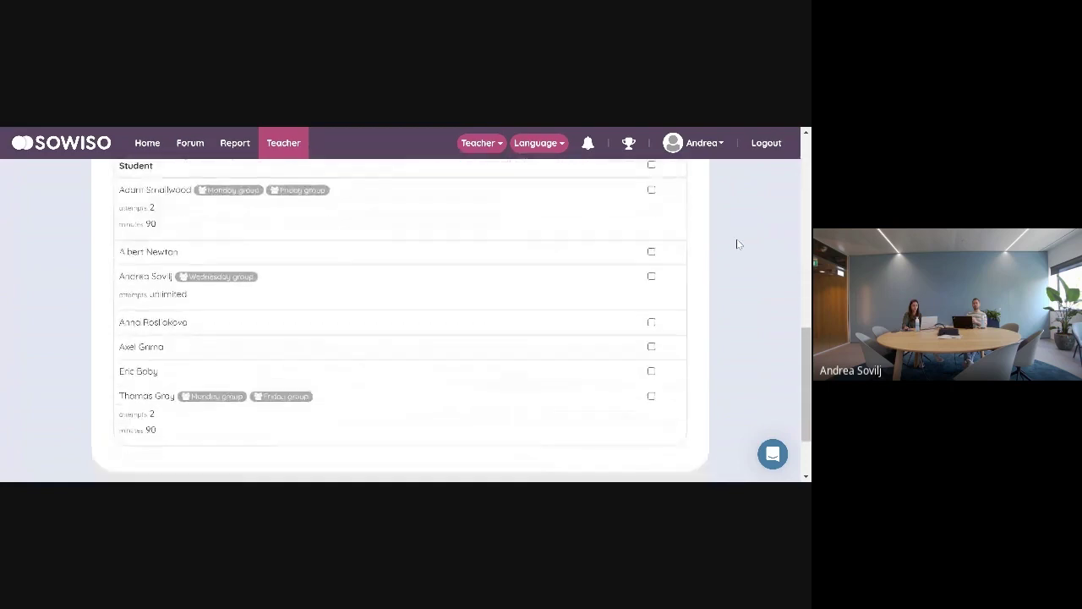
scroll(738, 244, "up", 1)
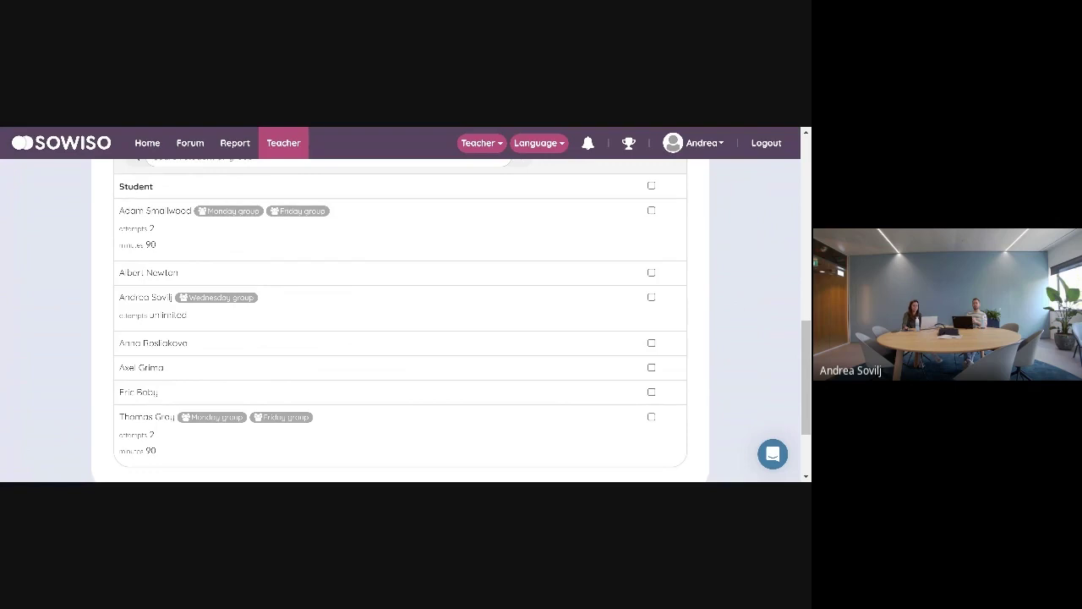
scroll(735, 245, "up", 2)
scroll(347, 316, "down", 1)
scroll(210, 310, "down", 1)
Give the fifth student in the list an individual test duration of 180 minutes and save it.
left_click(651, 367)
scroll(710, 365, "up", 10)
scroll(715, 366, "up", 2)
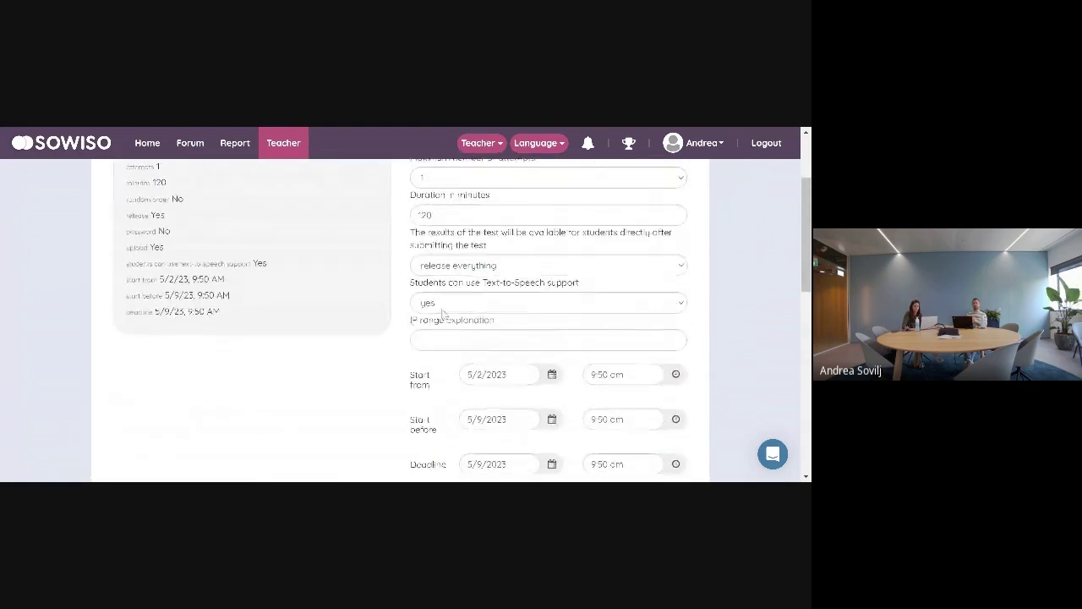
left_click(435, 277)
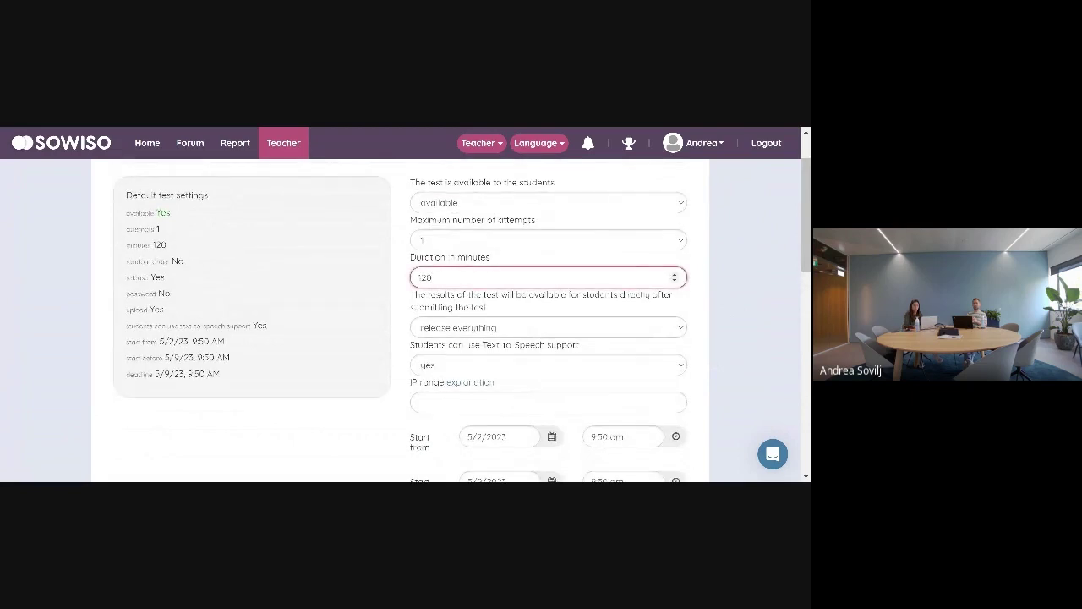
key("BackSpace")
key("BackSpace")
key("BackSpace")
type("180")
left_click(741, 286)
scroll(740, 285, "down", 3)
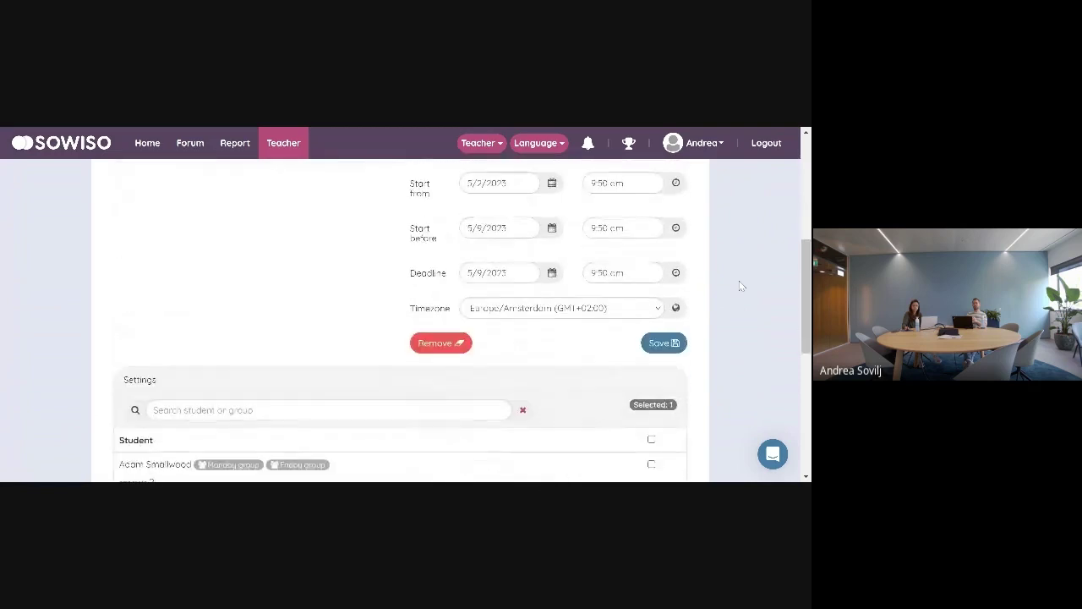
left_click(663, 342)
scroll(746, 346, "down", 2)
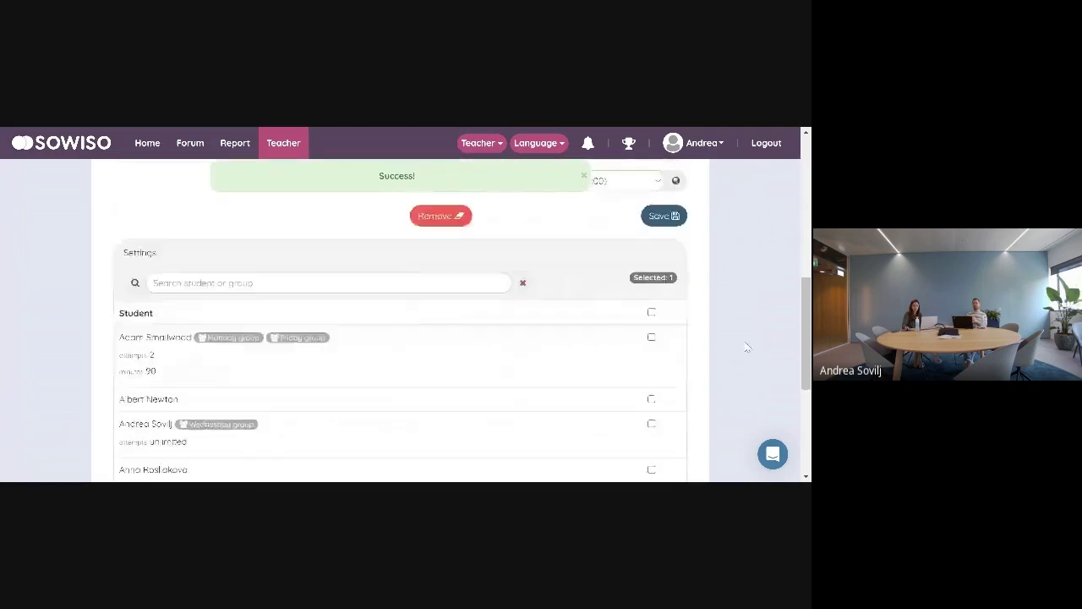
scroll(746, 347, "down", 3)
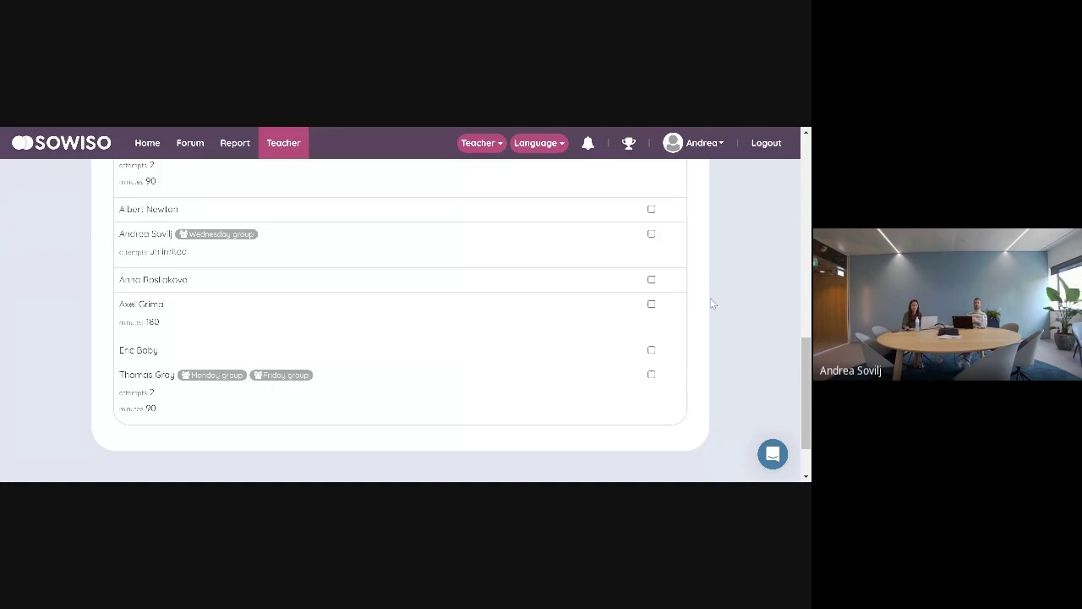
Review which settings can be adjusted per student, from availability and attempts to the start and deadline dates.
scroll(711, 303, "up", 15)
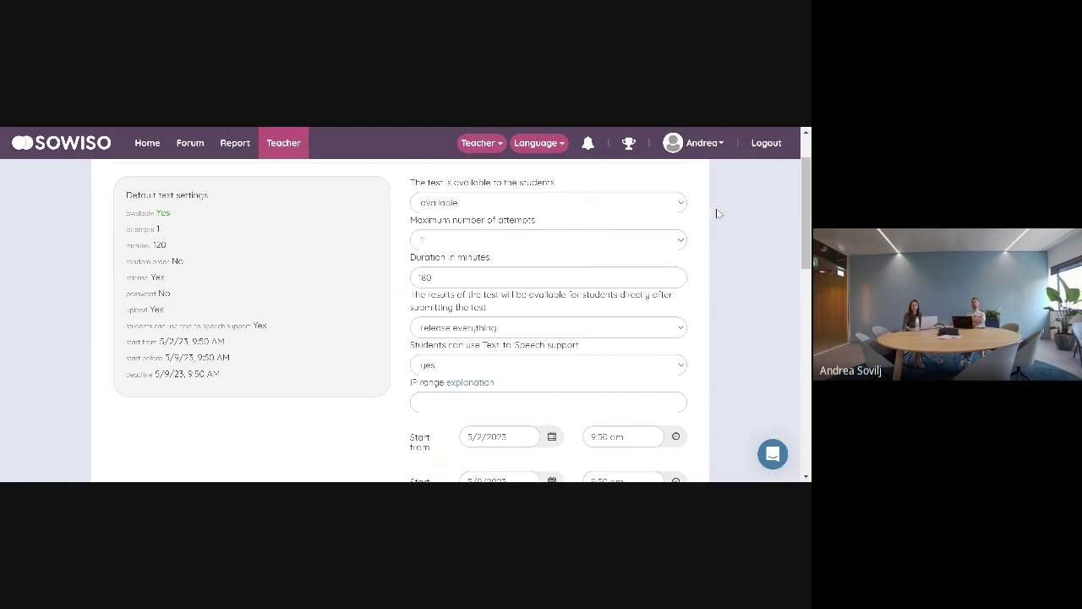
scroll(723, 227, "down", 4)
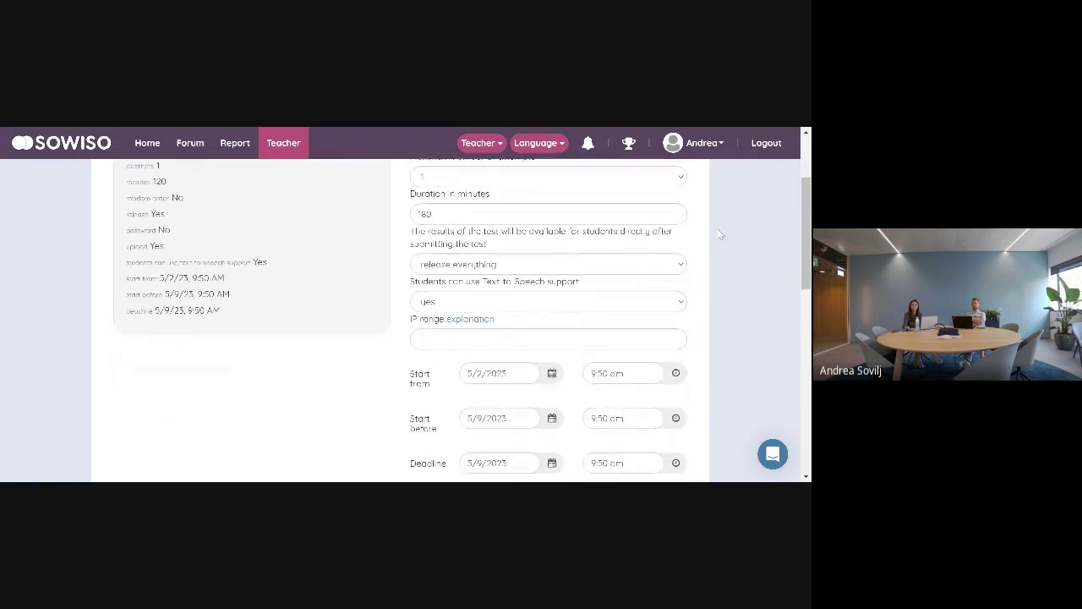
scroll(719, 229, "down", 2)
scroll(719, 226, "up", 6)
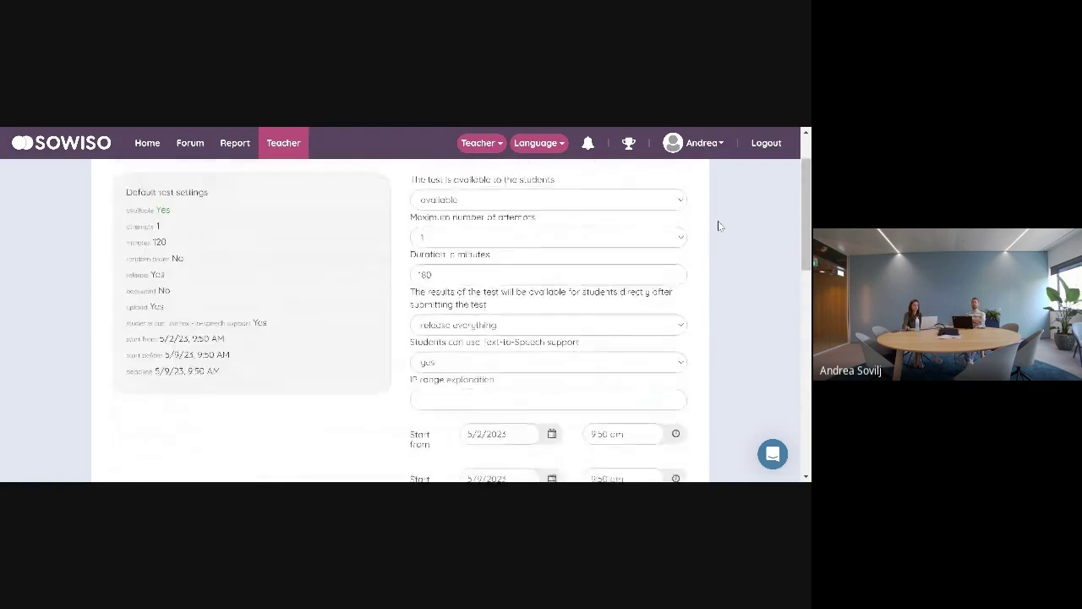
Open Weekly Quiz 1: Numbers from the course home page and review its test settings on the start page.
left_click(147, 144)
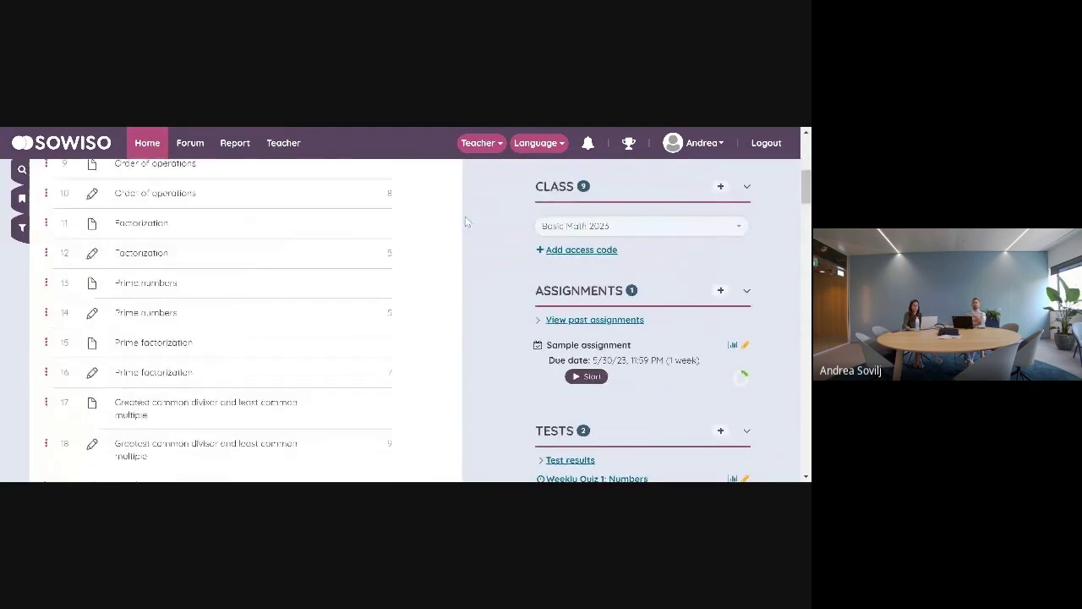
scroll(636, 320, "down", 2)
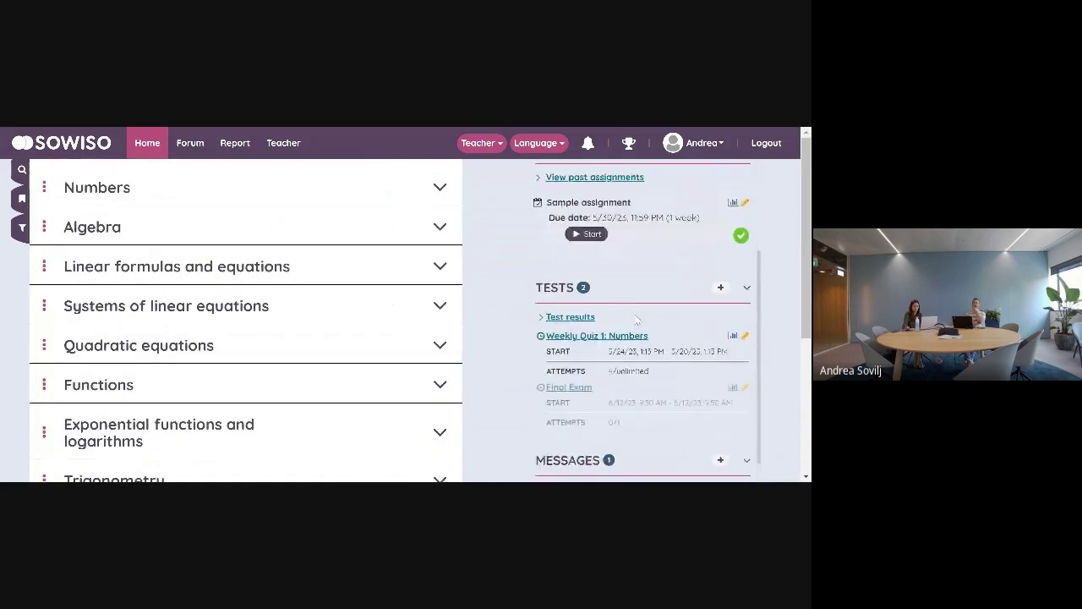
scroll(636, 320, "down", 1)
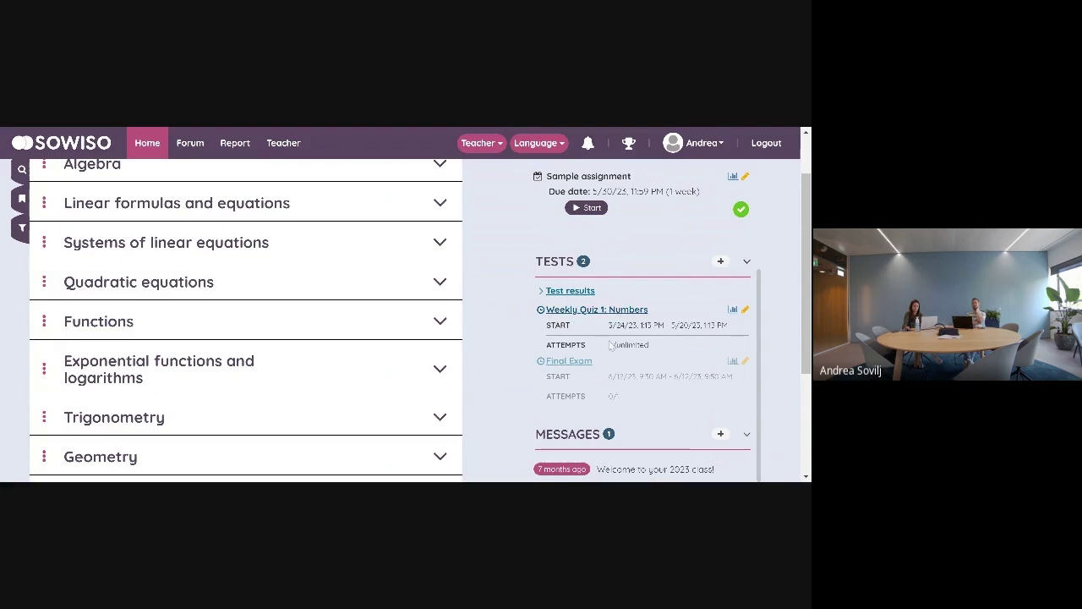
left_click(596, 312)
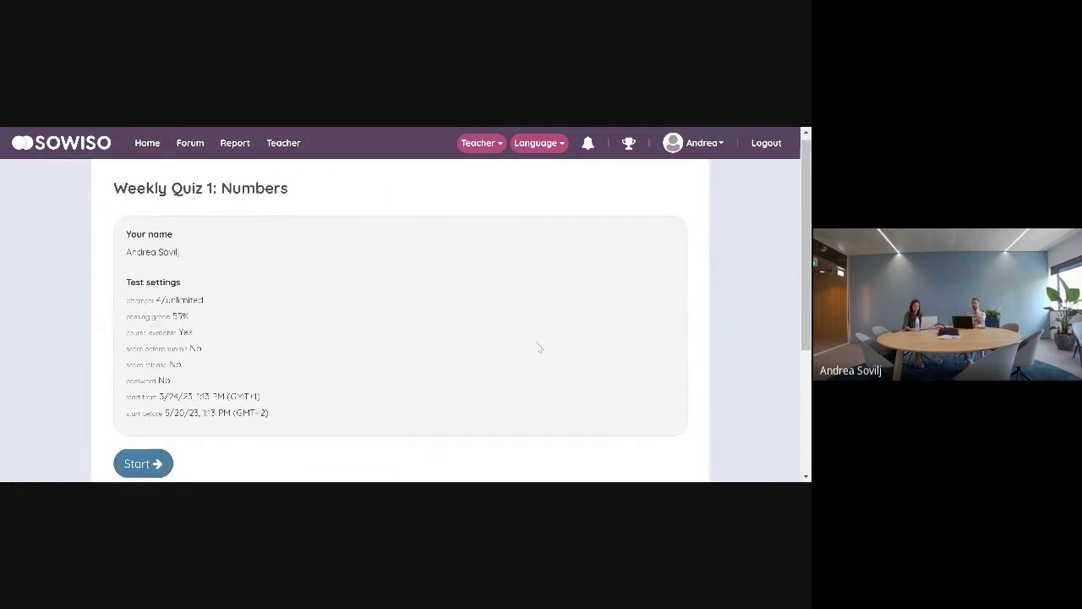
scroll(541, 345, "down", 2)
scroll(544, 343, "up", 2)
scroll(546, 343, "down", 2)
scroll(547, 343, "up", 2)
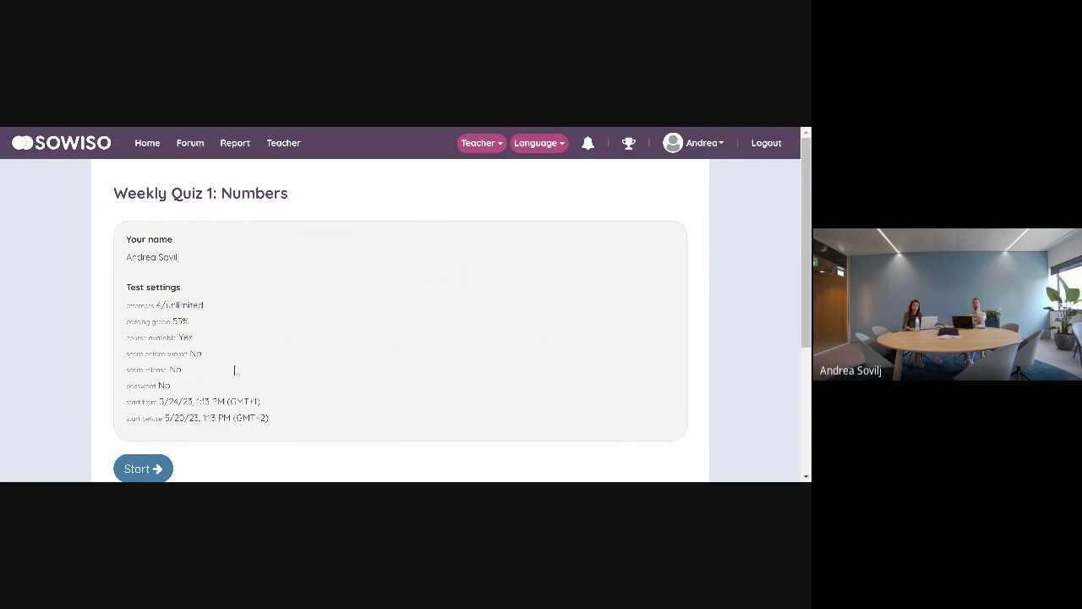
Start Weekly Quiz 1: Numbers, view question 1 without answering it and return to the question overview.
left_click(140, 470)
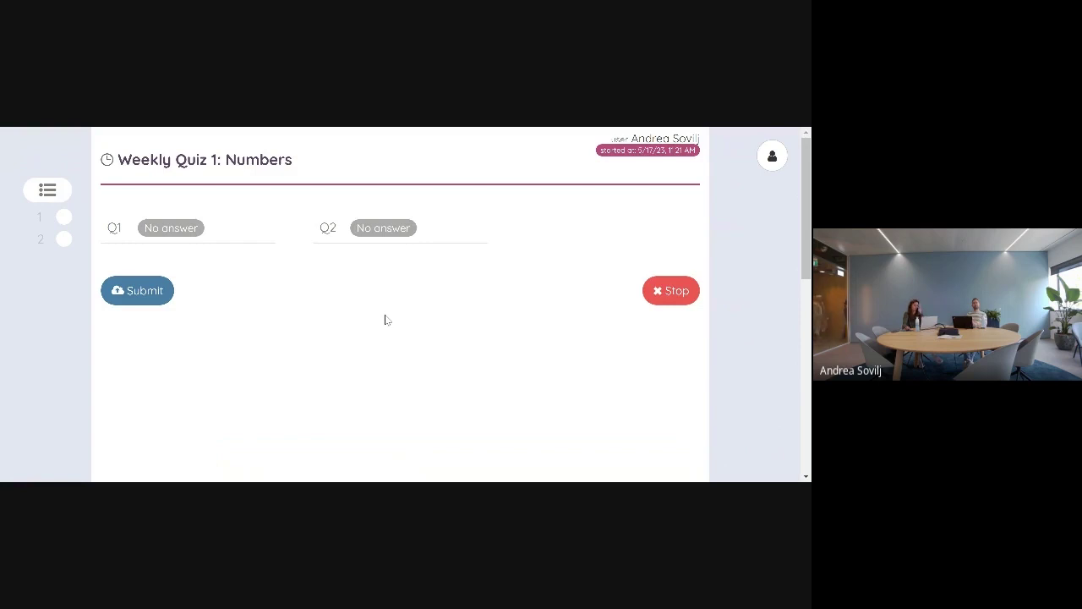
left_click(159, 224)
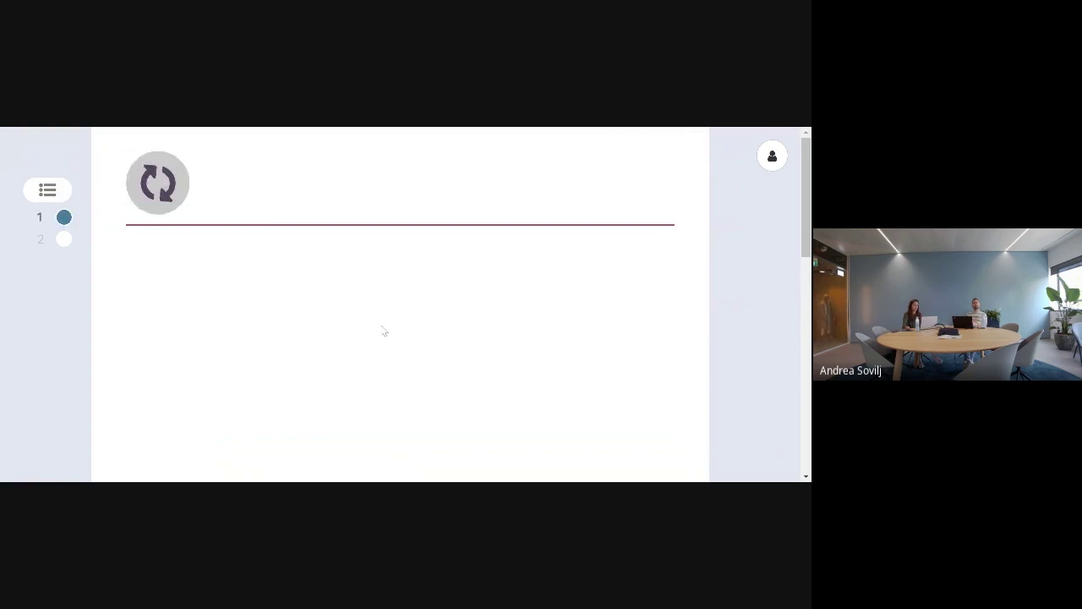
scroll(592, 338, "down", 3)
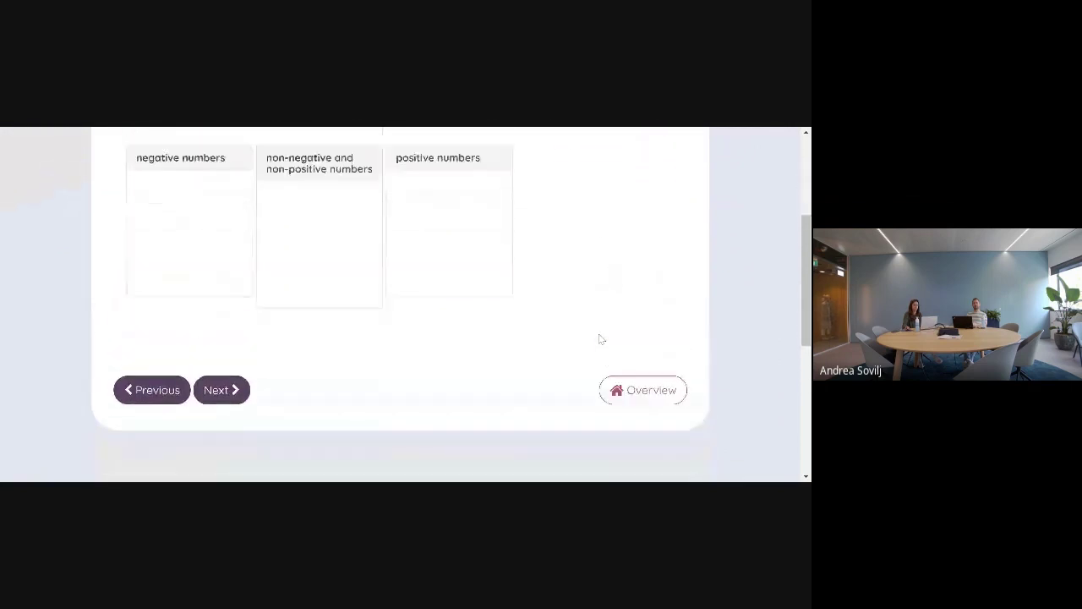
scroll(599, 339, "up", 2)
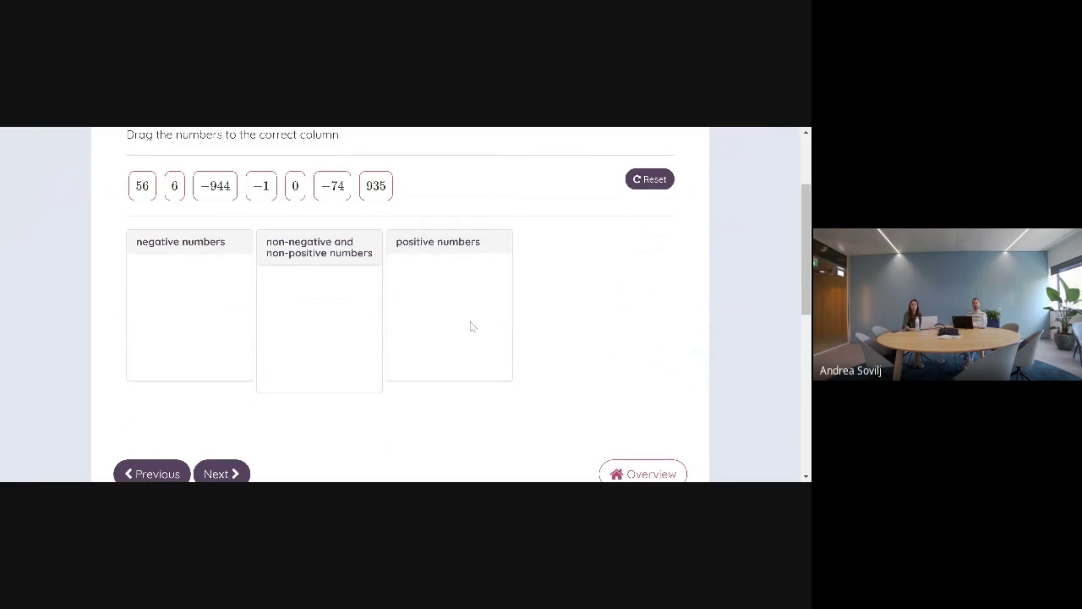
scroll(532, 319, "up", 3)
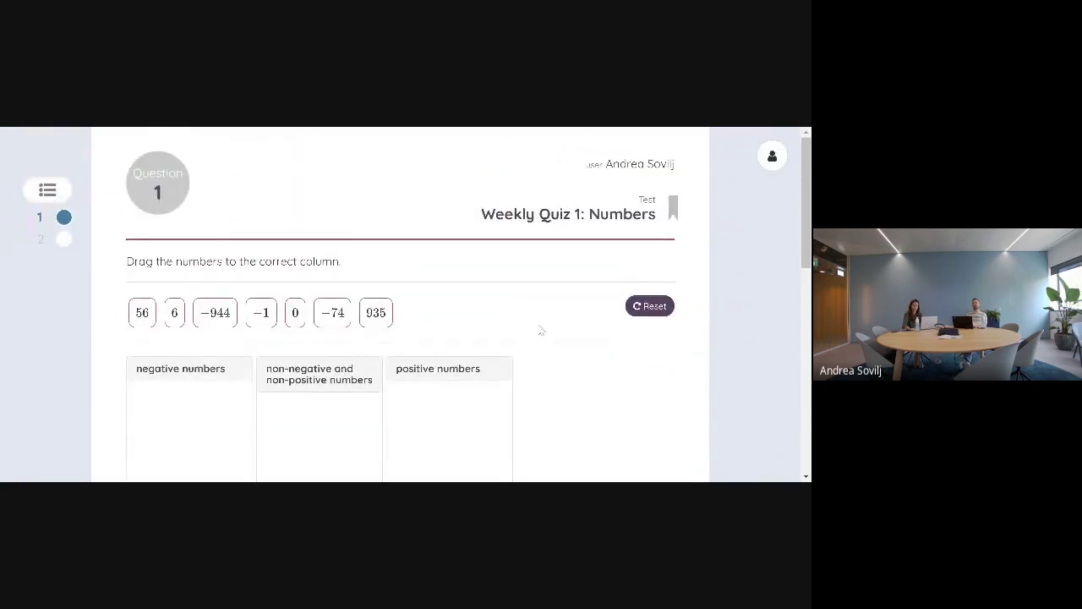
scroll(541, 329, "down", 3)
left_click(630, 408)
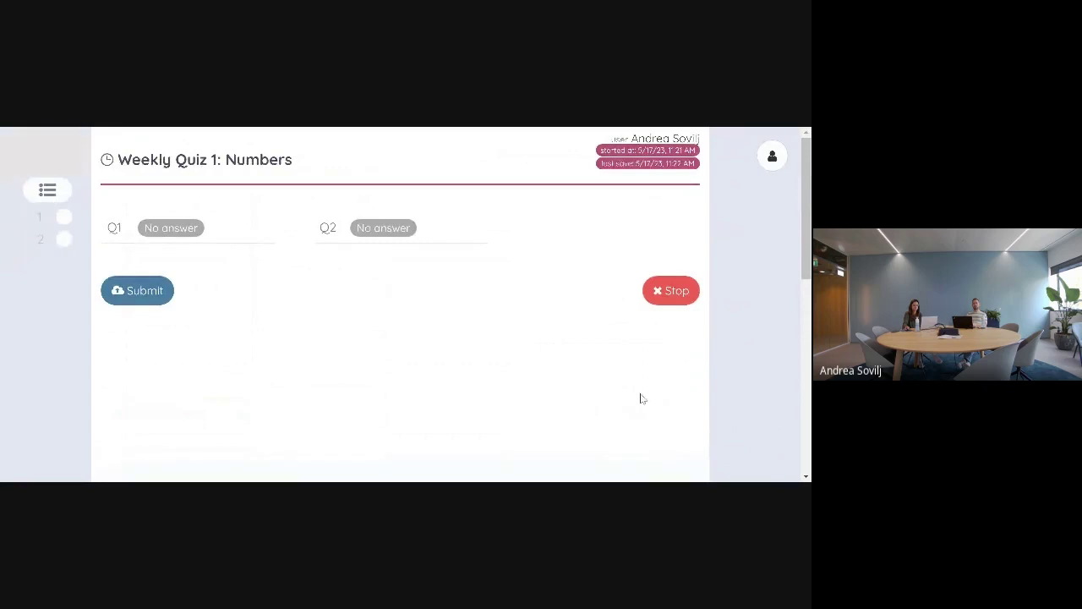